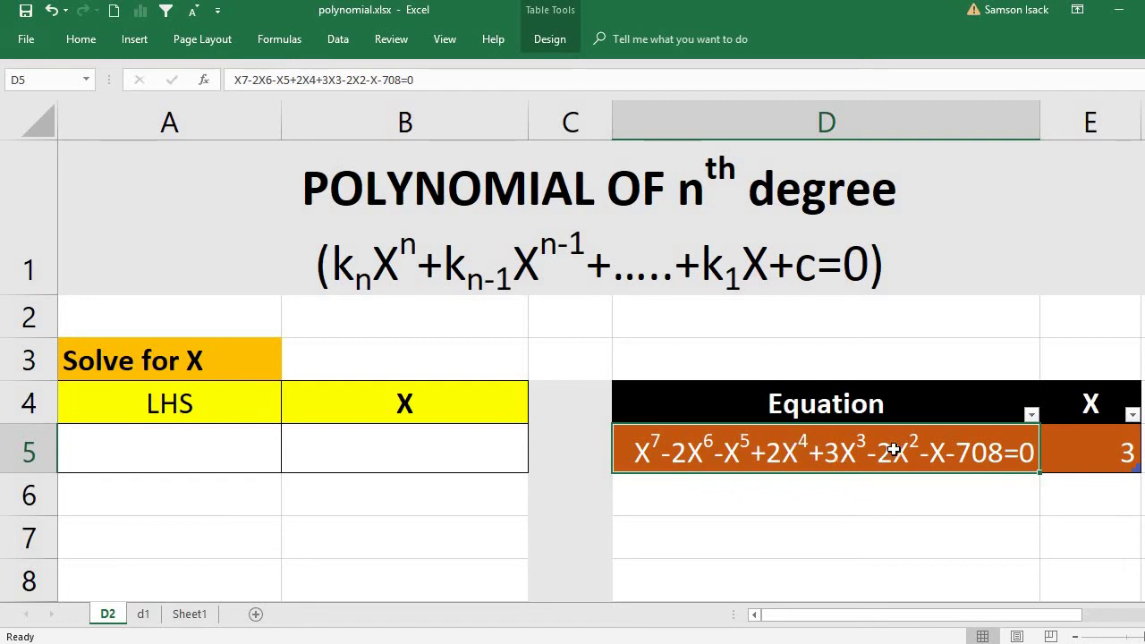
left_click(1067, 453)
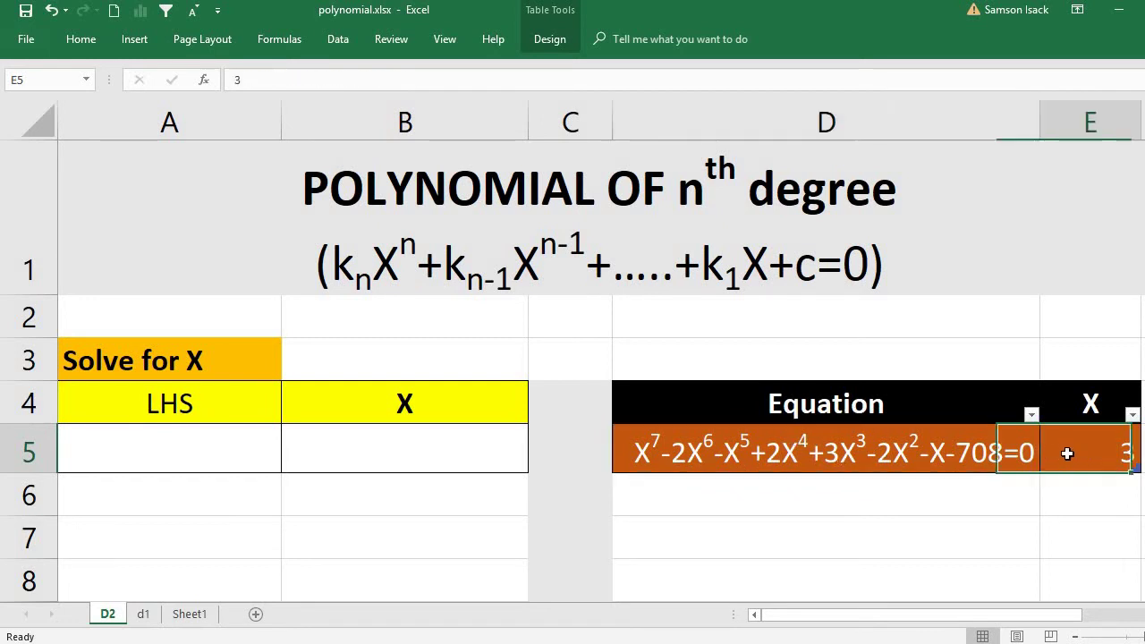
left_click(259, 439)
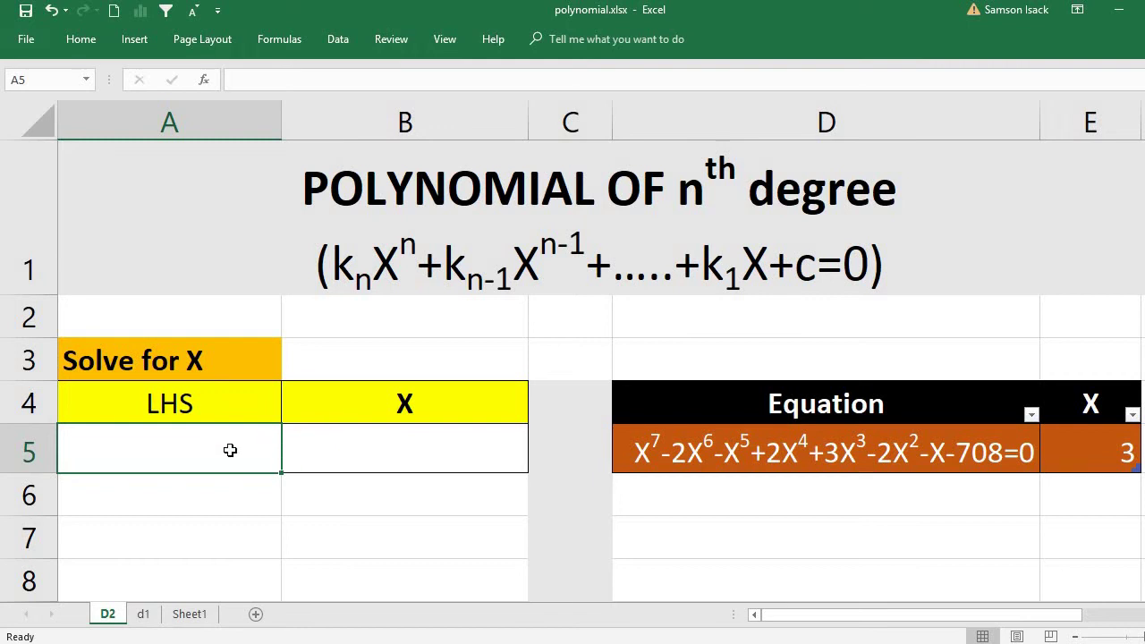
left_click(318, 457)
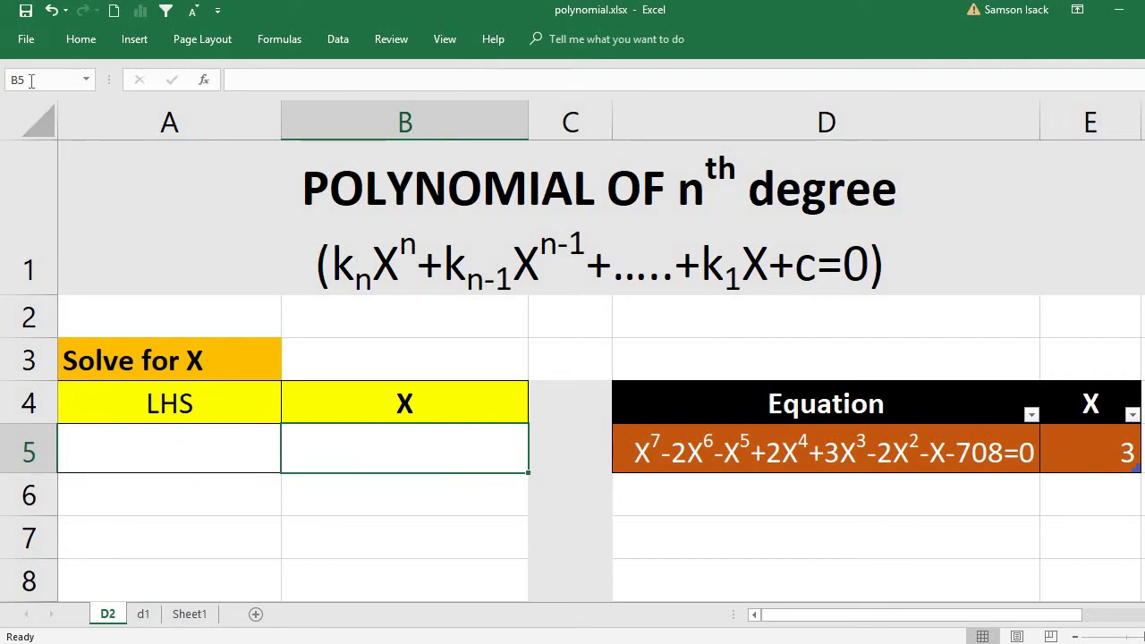
Step: Begin the LHS formula in A5 with the first three polynomial terms, using B5 as X: =B5^7-2*B5^6-B5^5
left_click(154, 453)
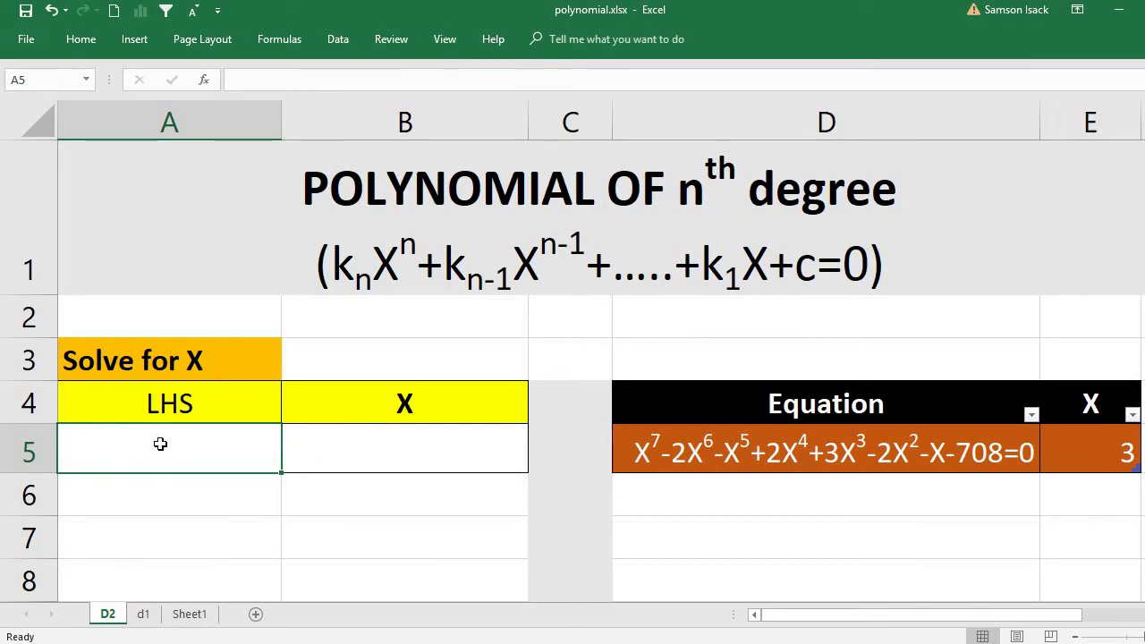
type("=")
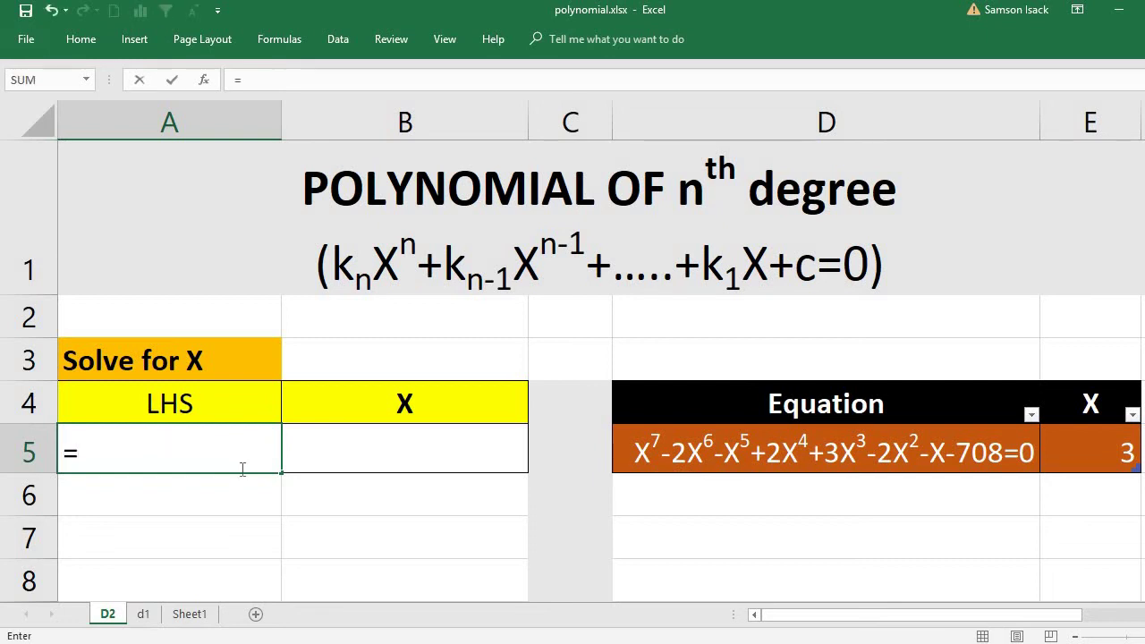
left_click(339, 452)
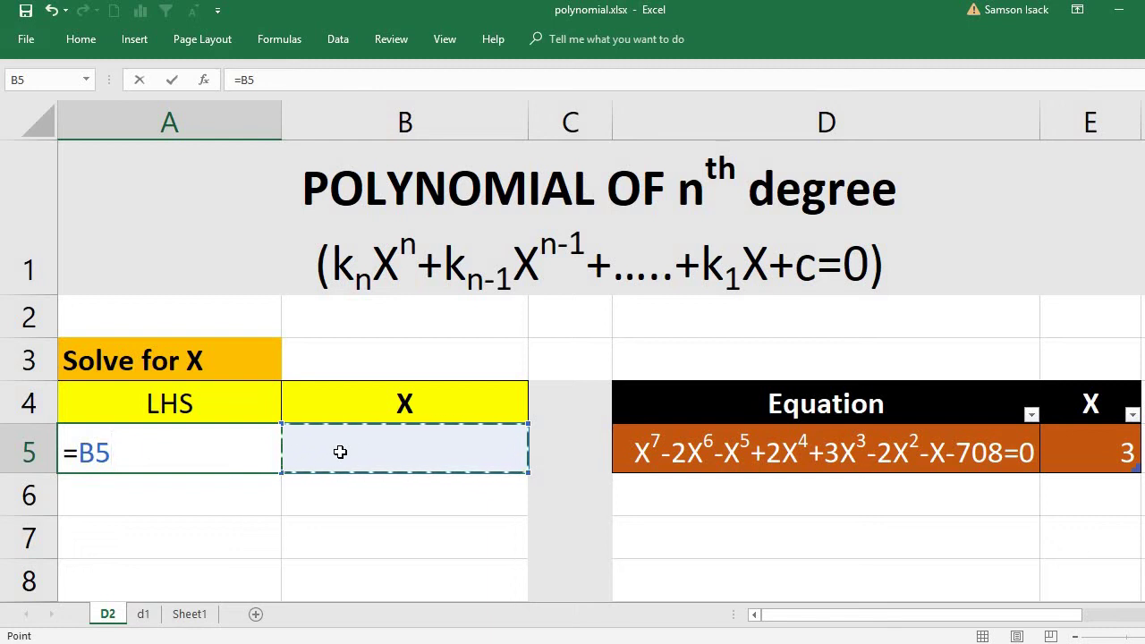
type("^")
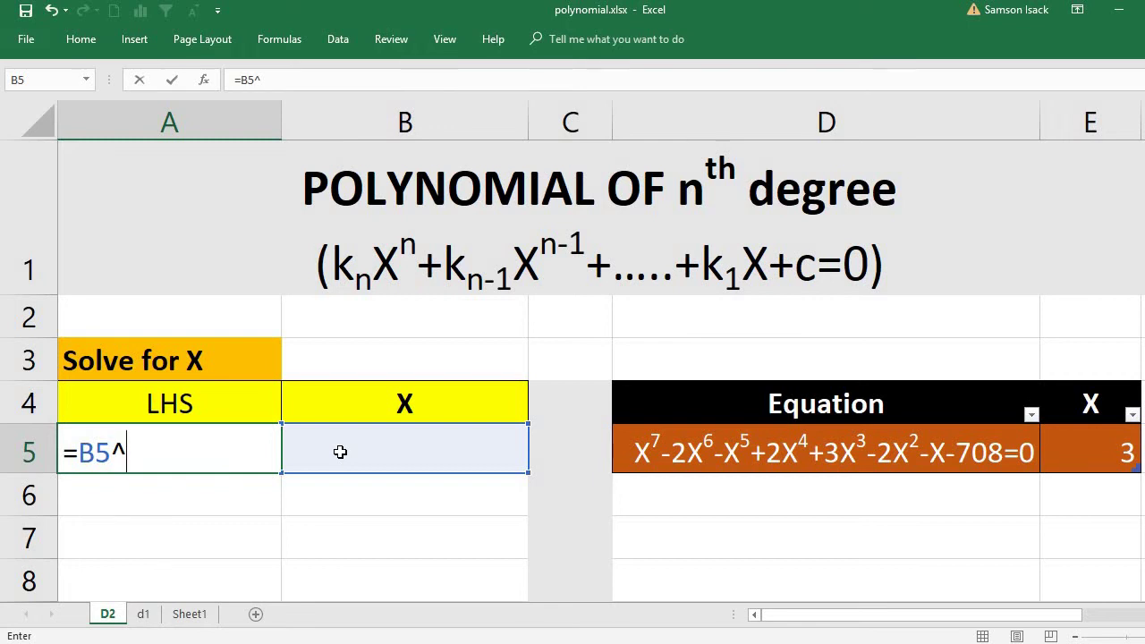
type("7-2*")
left_click(373, 447)
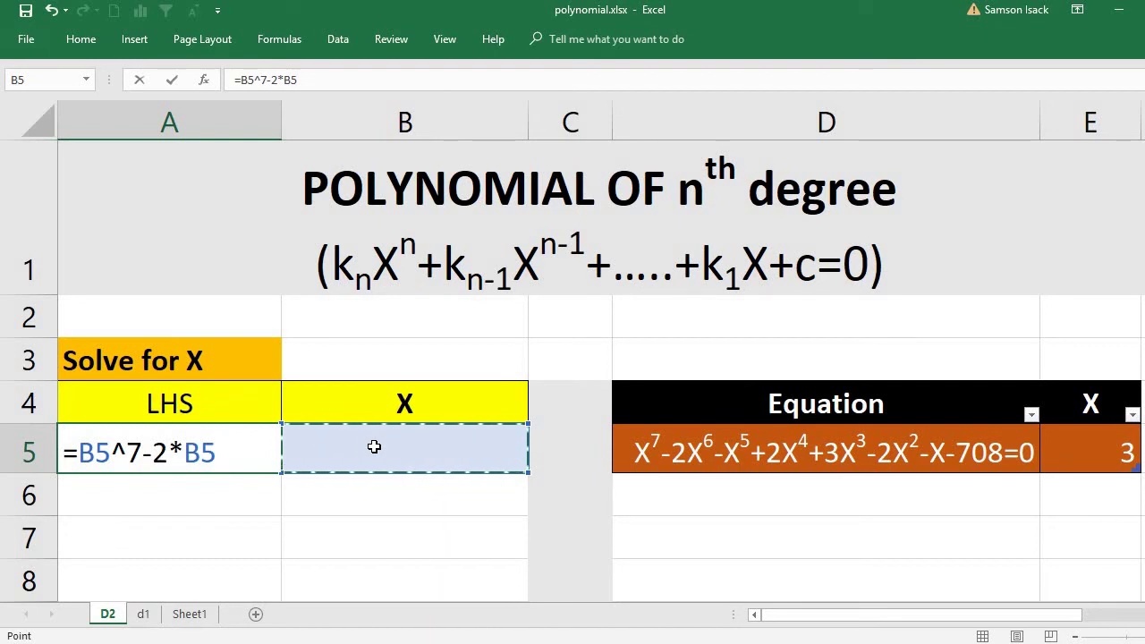
type("^6")
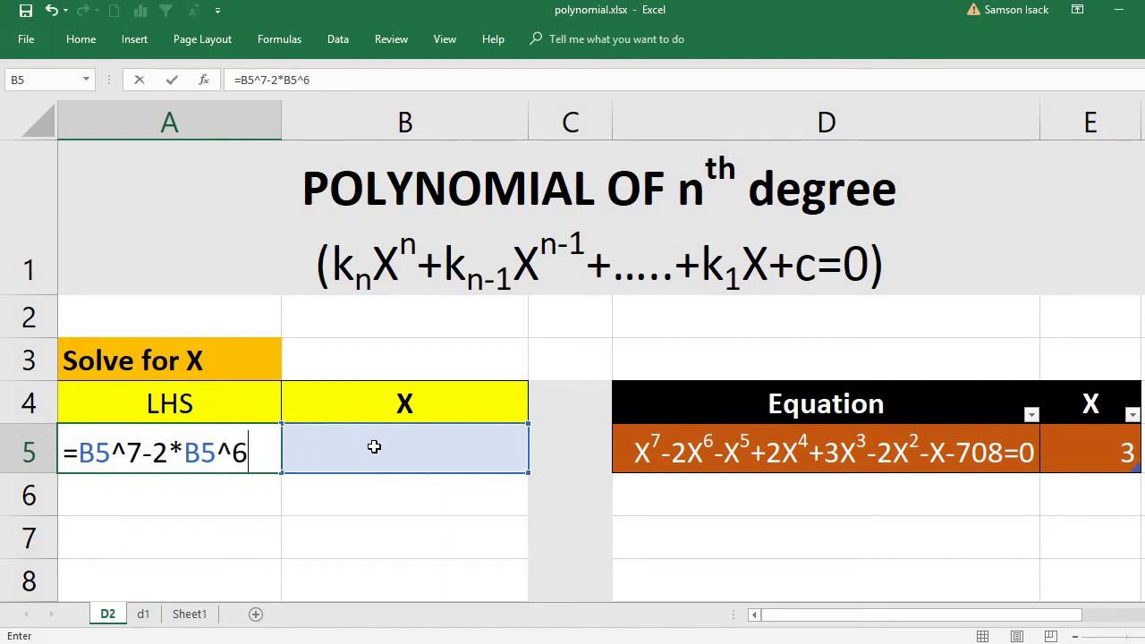
type("-")
left_click(374, 447)
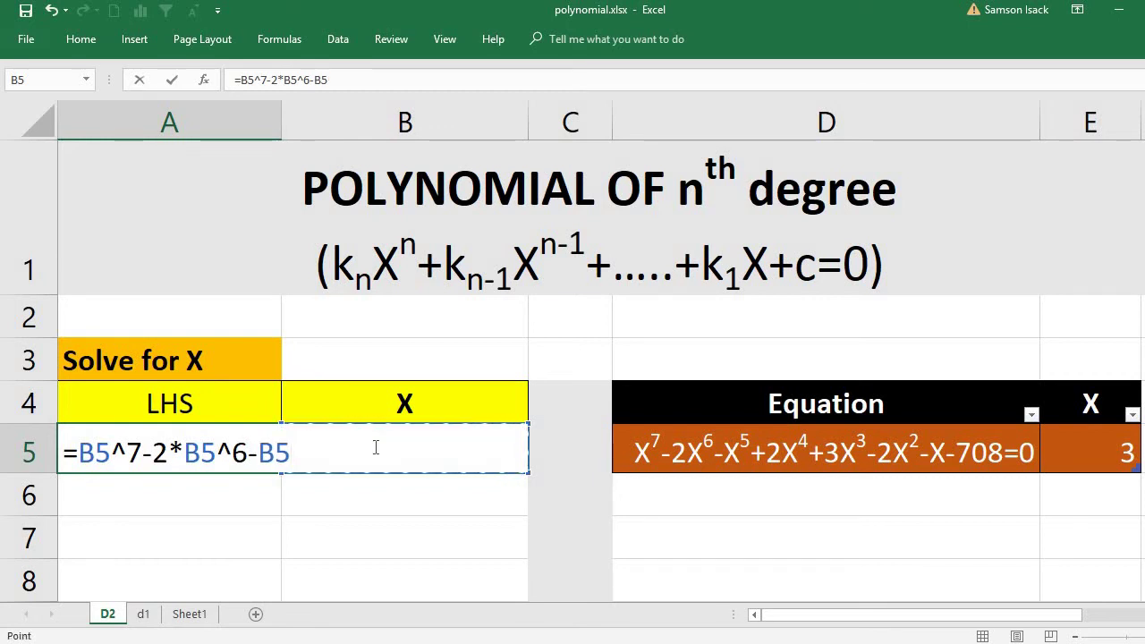
type("^")
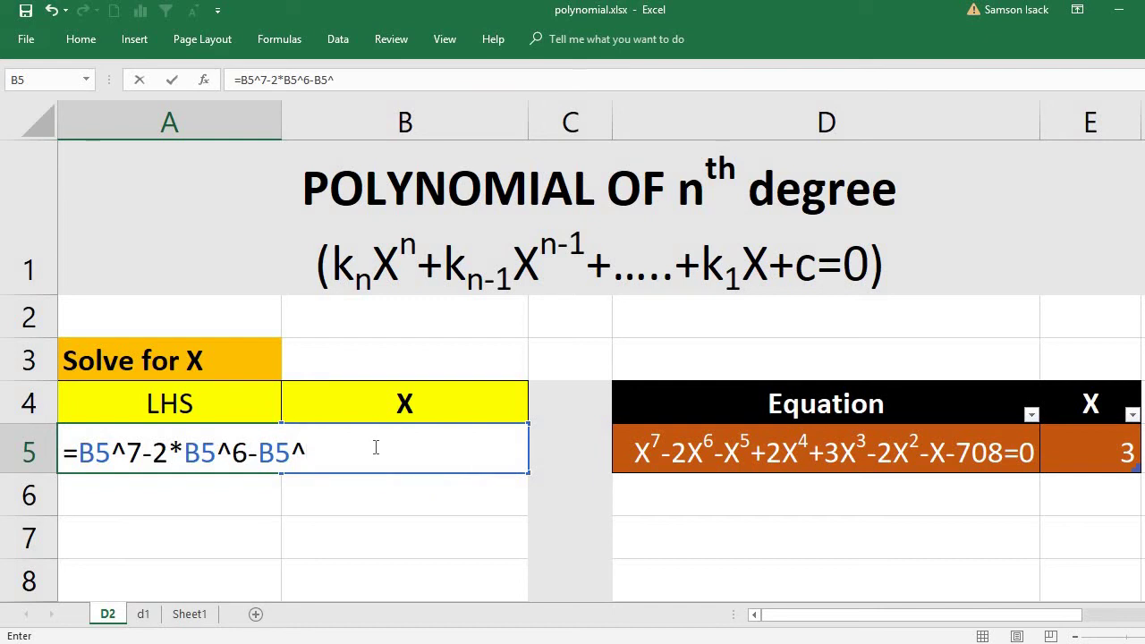
type("5")
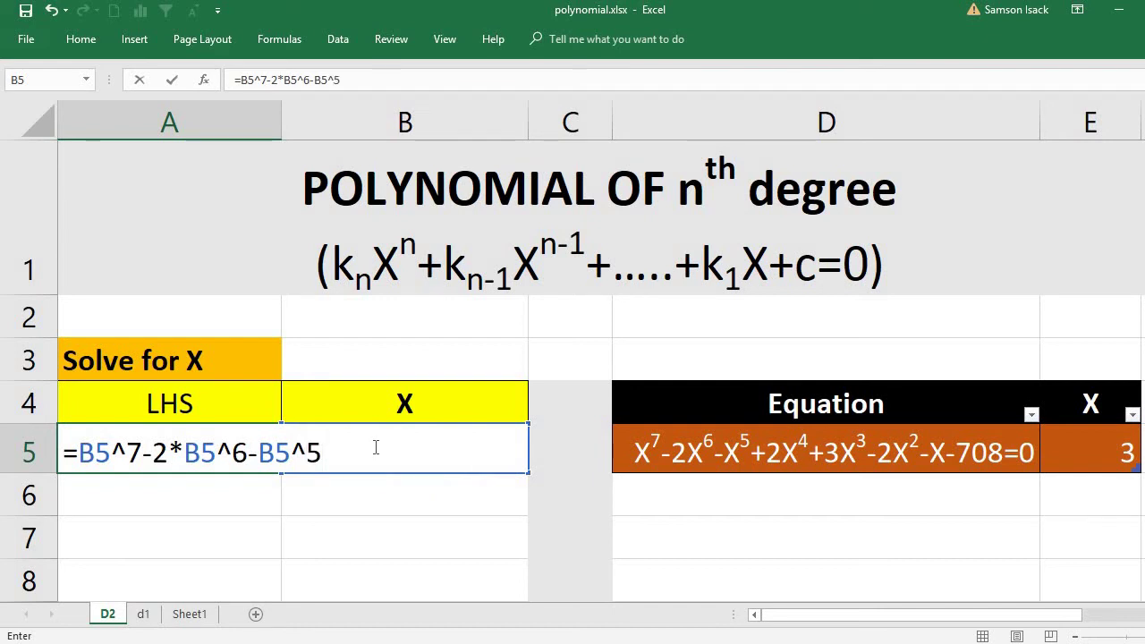
Step: Continue the A5 formula with the terms +2*B5^4+3*B5^3-2*B5^2 and commit it
type("+2")
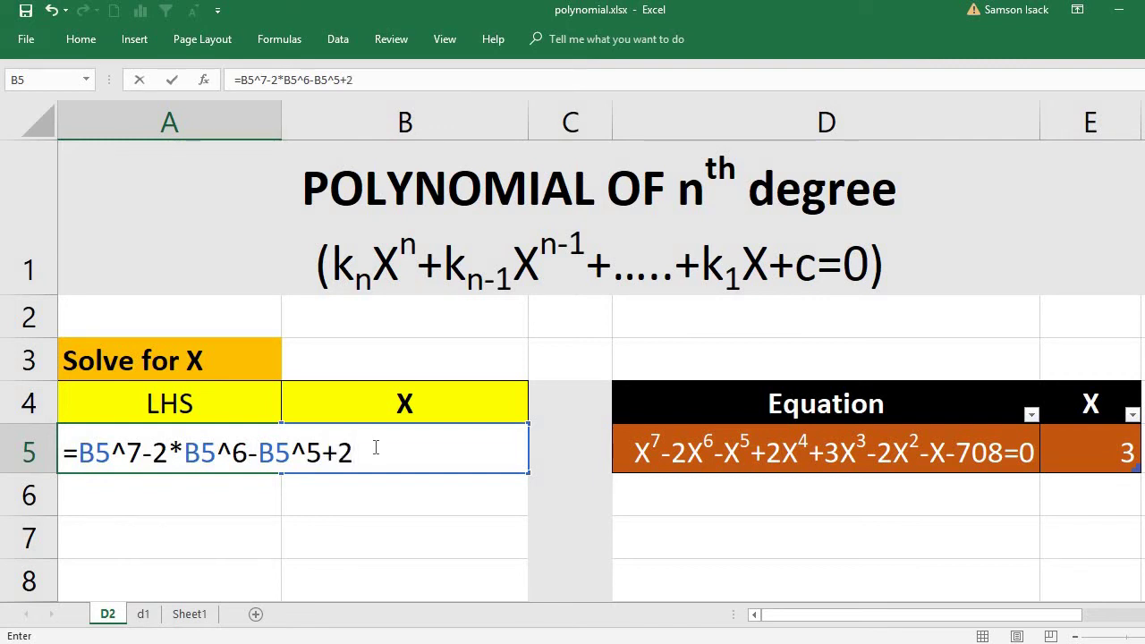
type("*")
type("B%")
key("BackSpace")
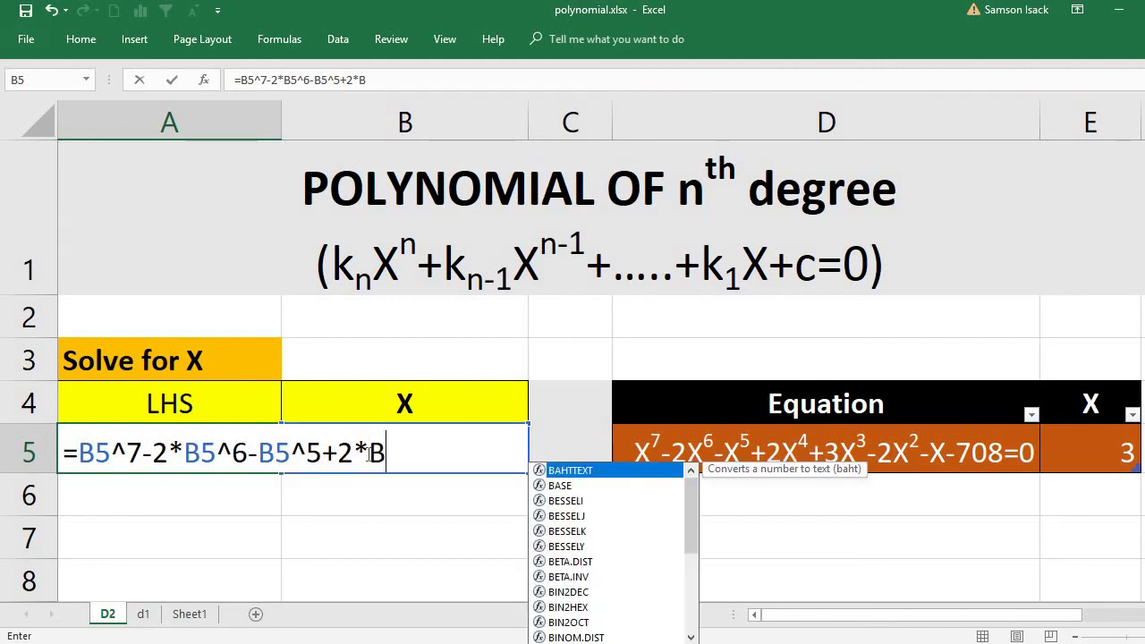
type("5")
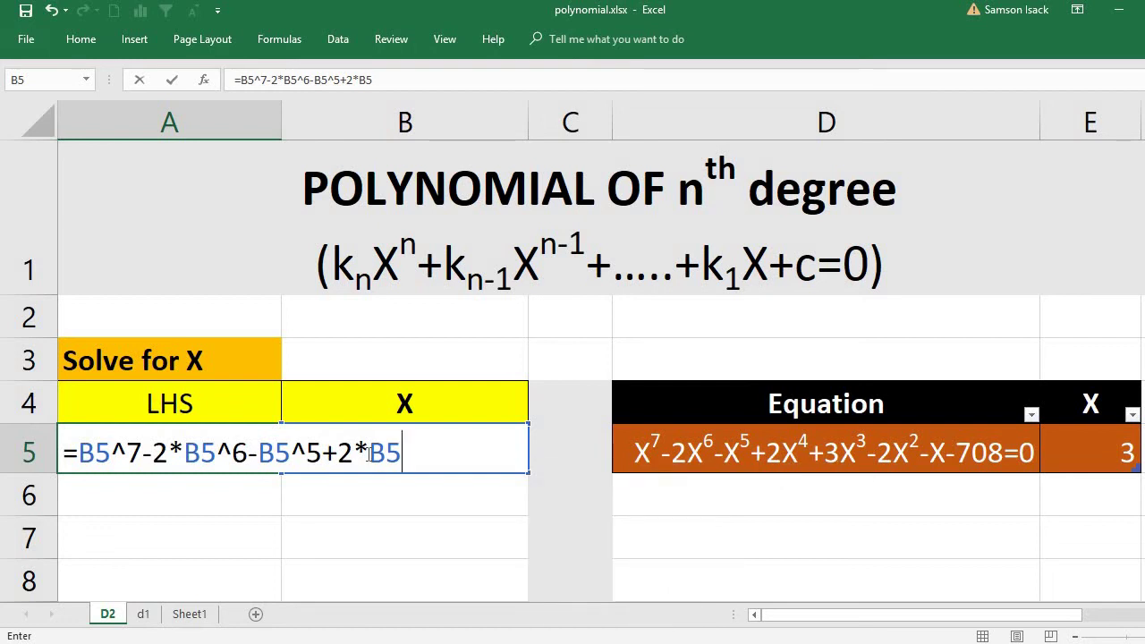
type("^4+3")
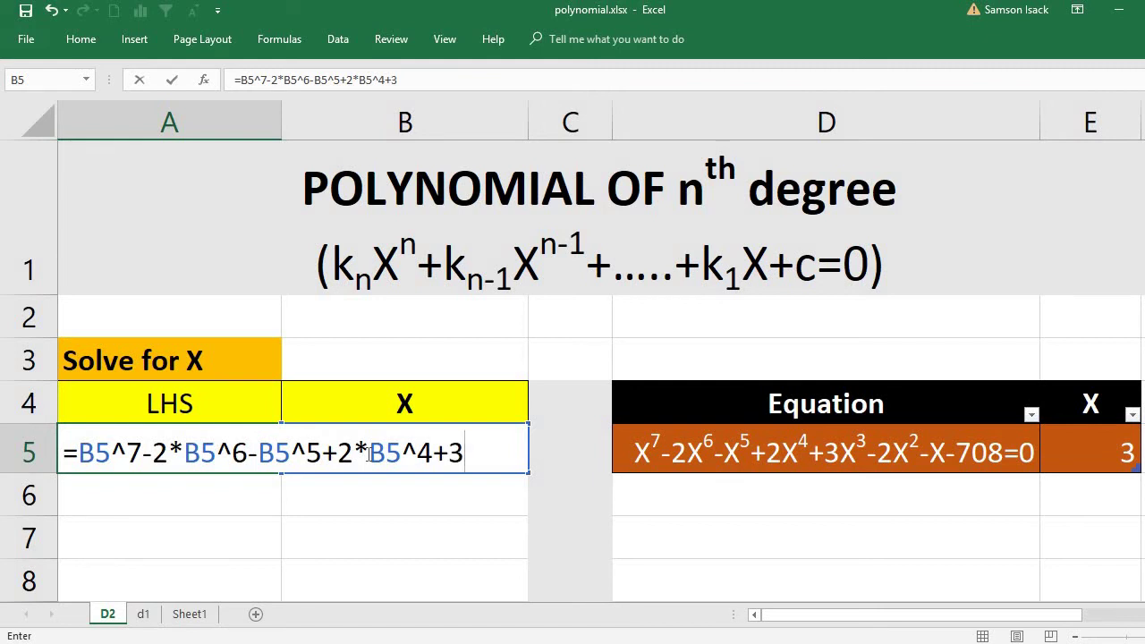
type("*B%")
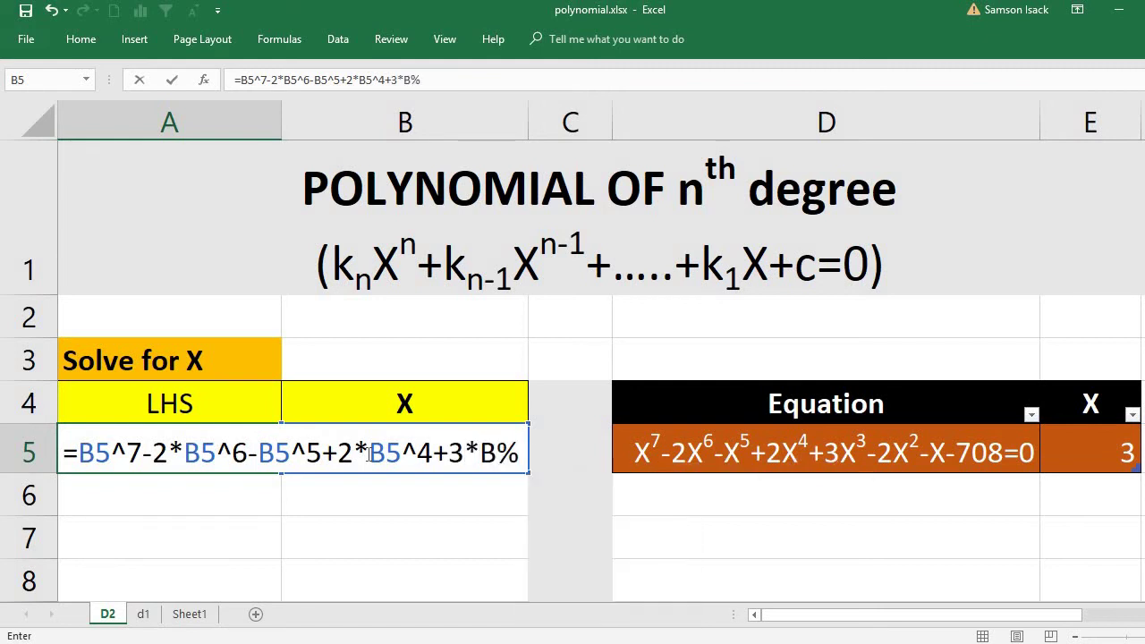
key("BackSpace")
type("5")
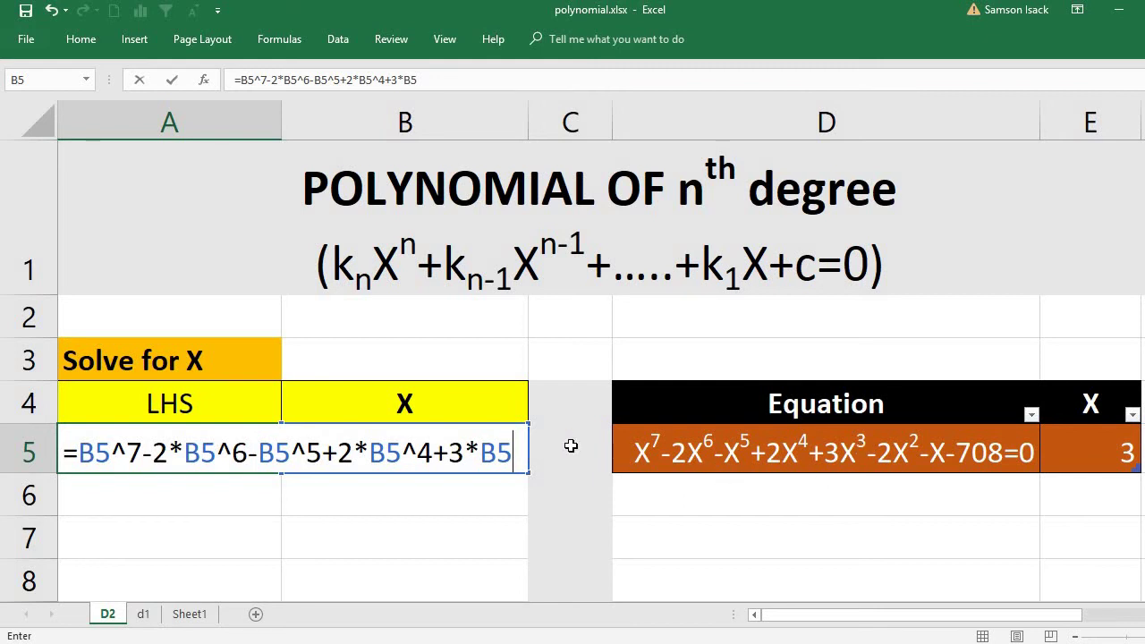
type("^")
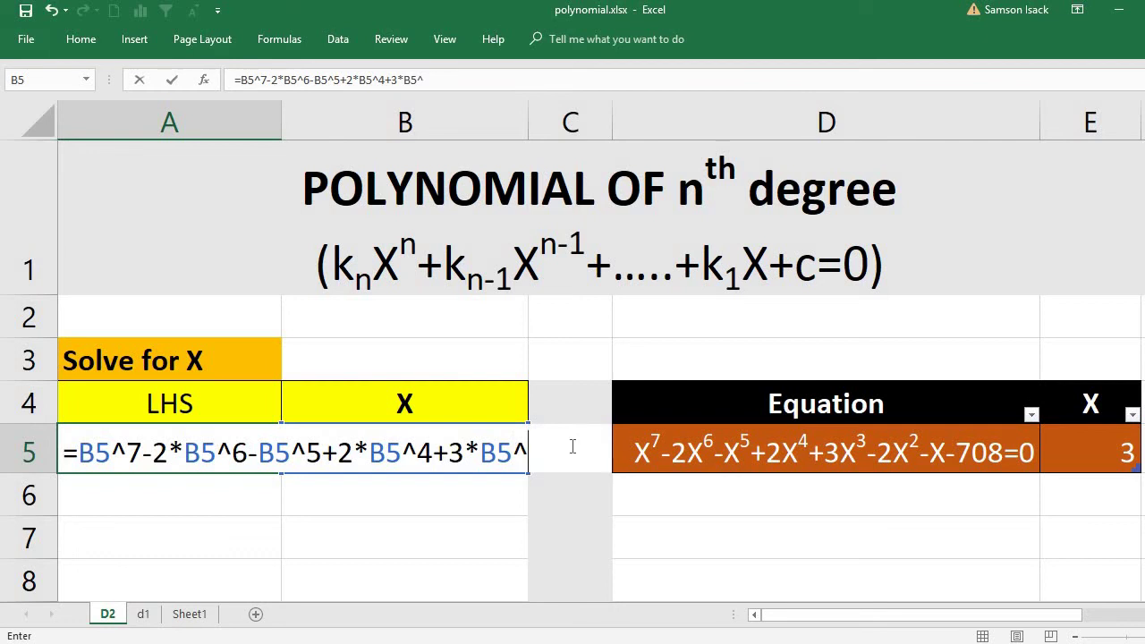
type("3-2*")
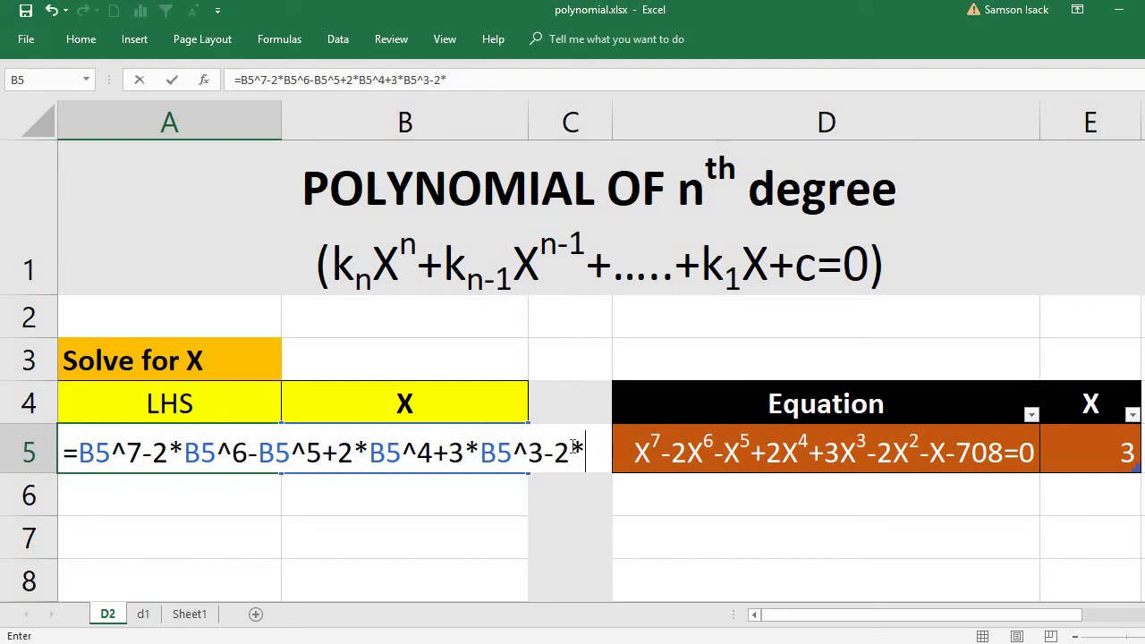
type("B")
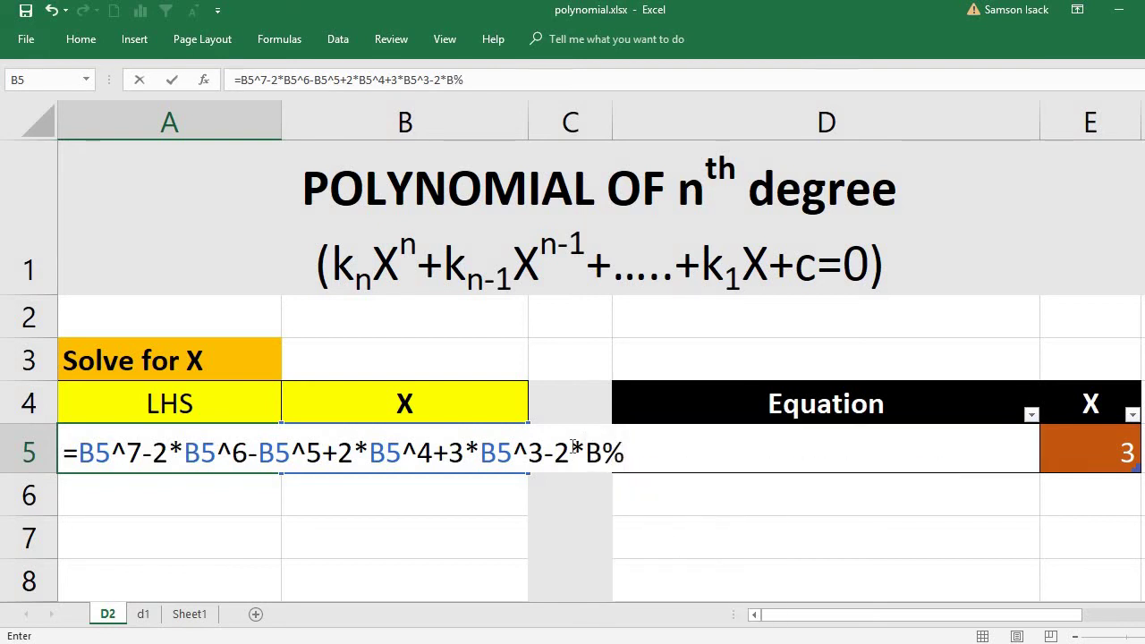
type("5")
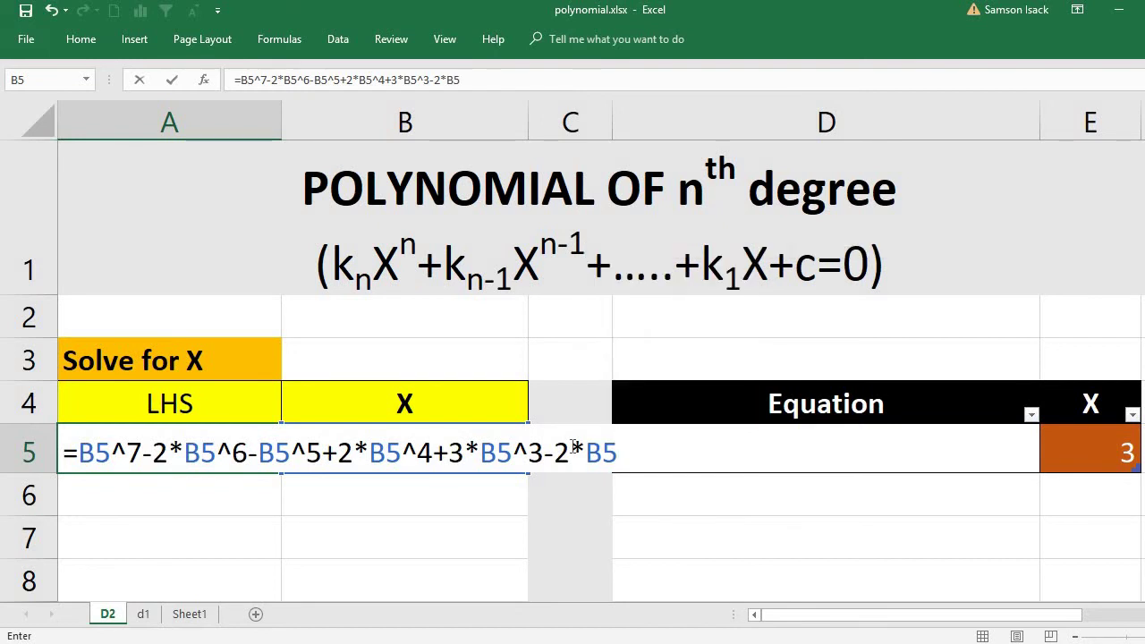
type("^2")
key("Return")
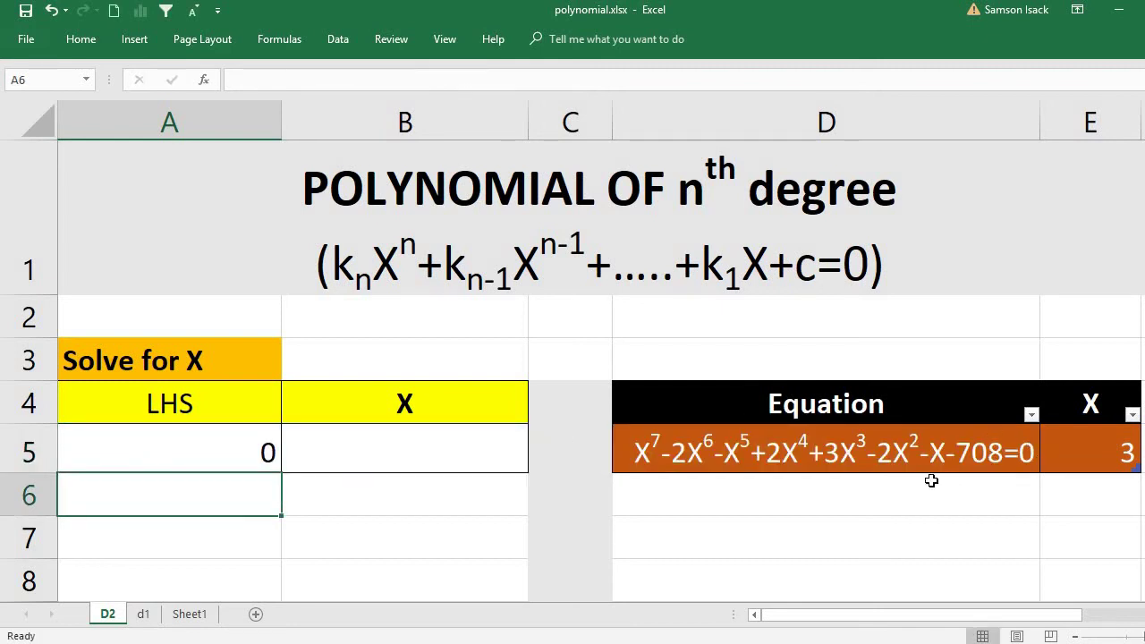
Step: Append the missing final terms -B5-708 to the end of the LHS formula in A5
left_click(224, 463)
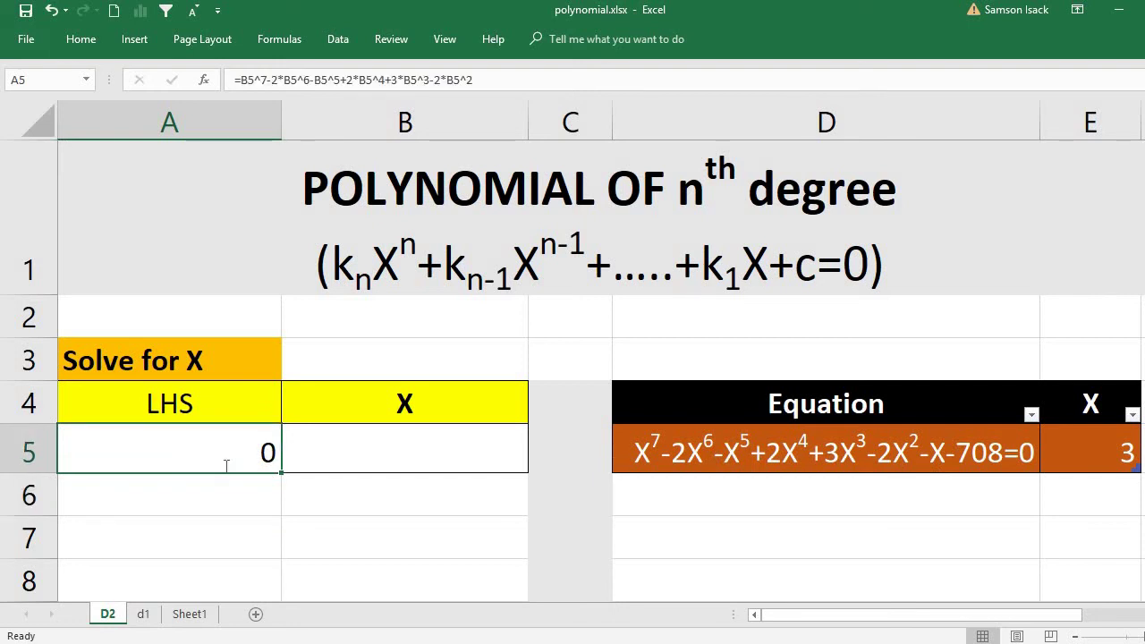
double_click(225, 465)
left_click(659, 451)
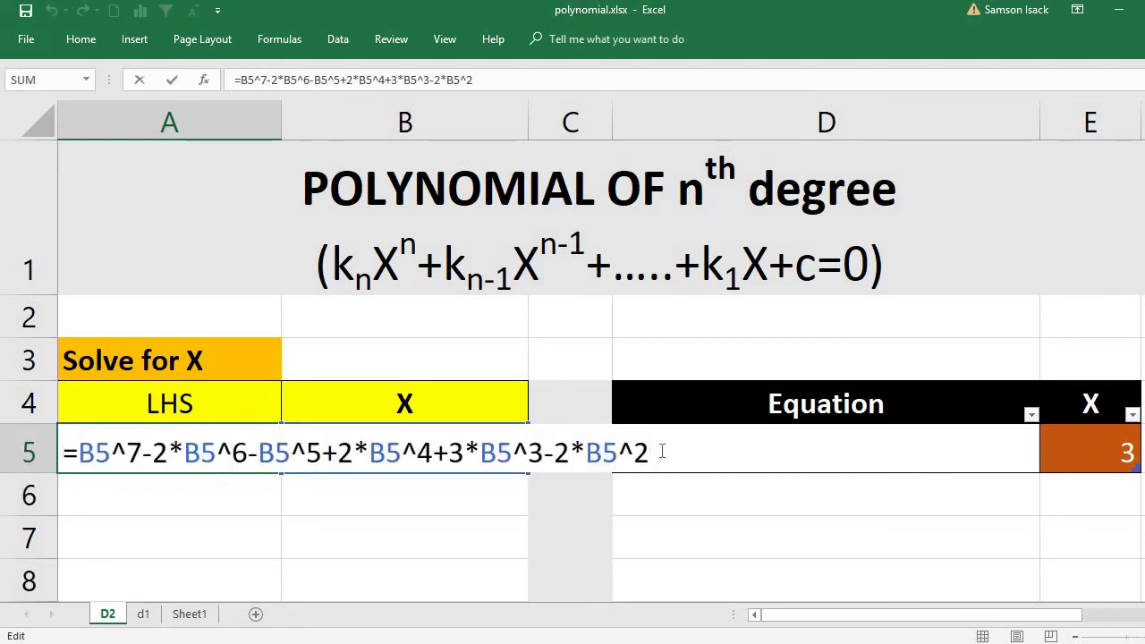
type("-B%")
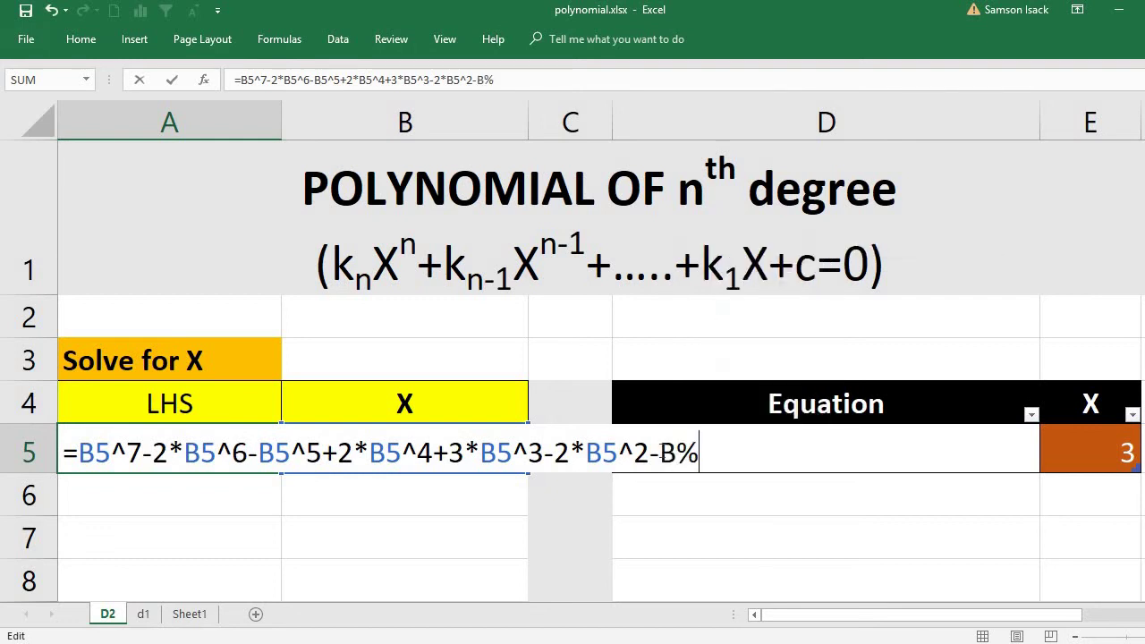
key("BackSpace")
type("5")
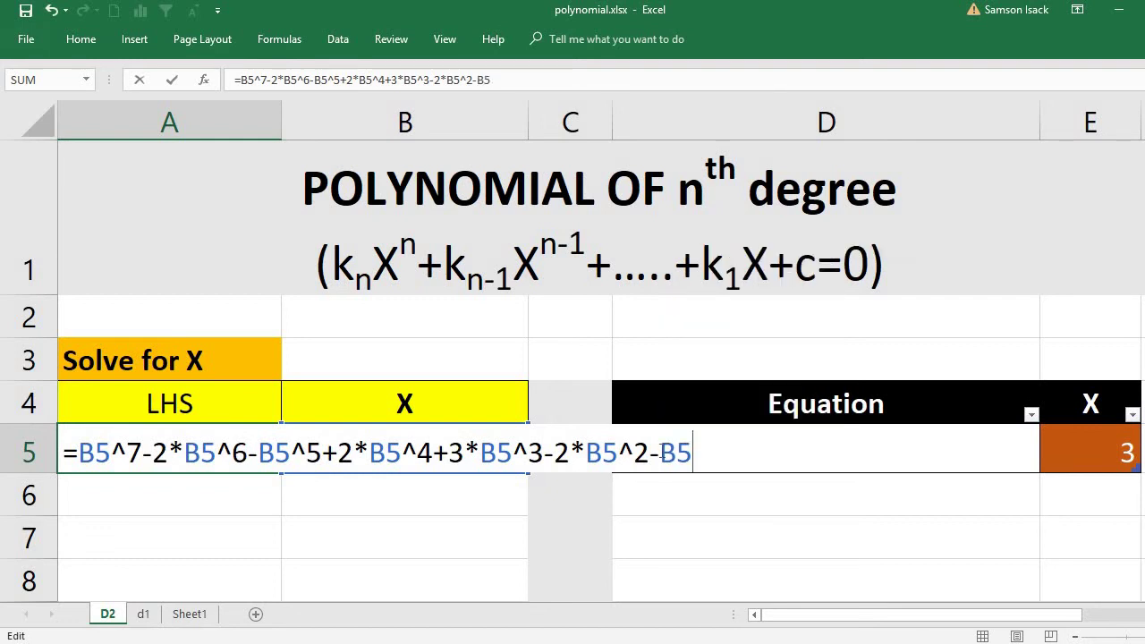
type("-708")
key("Return")
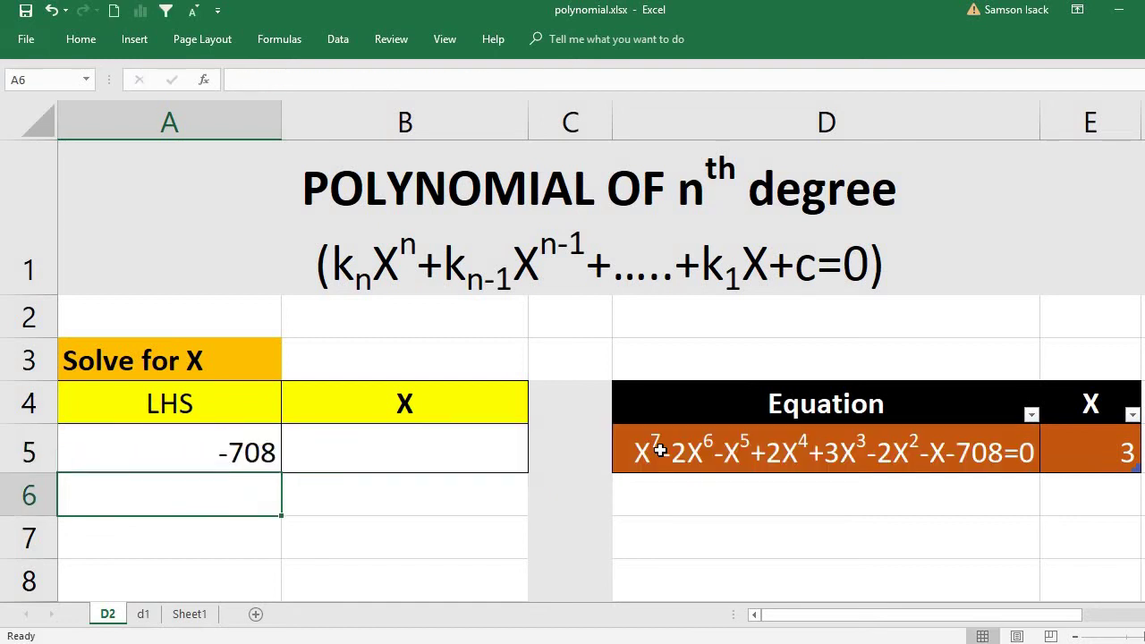
Step: Enter 3 as the X value in B5 to test the LHS formula
left_click(396, 457)
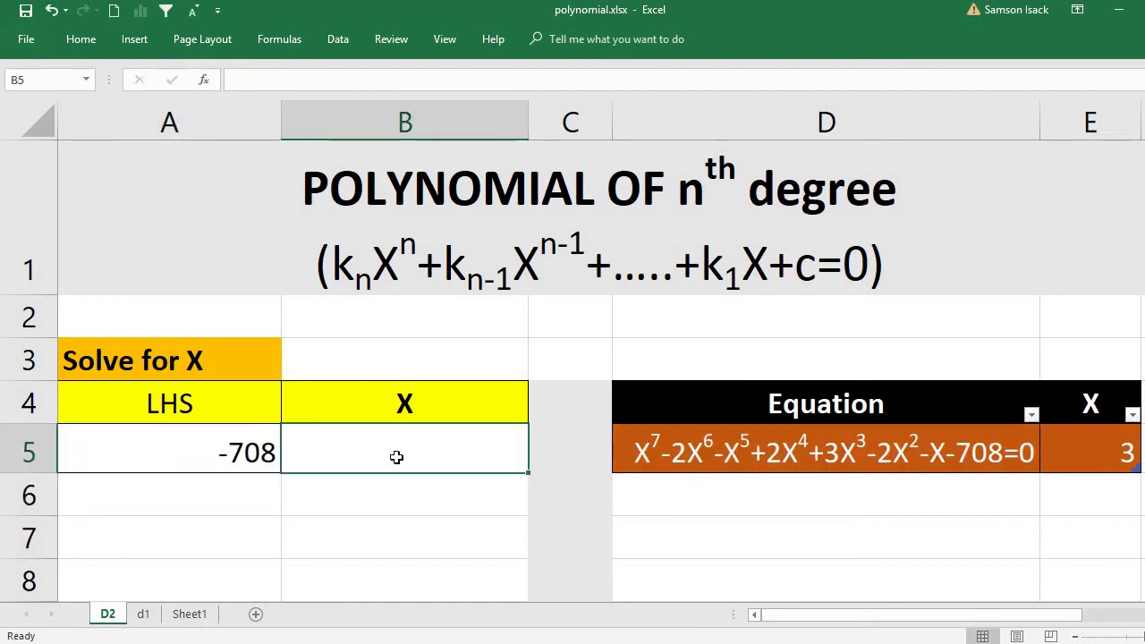
type("3")
key("Return")
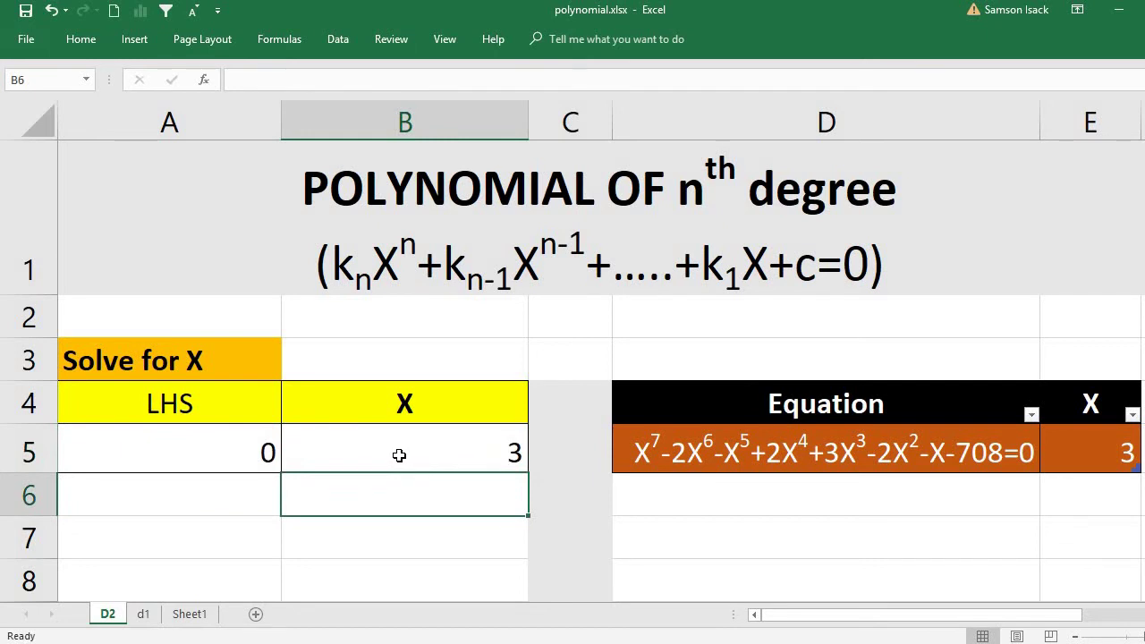
Step: Set the X value in B5 to 0 and select the LHS formula cell A5
left_click(399, 455)
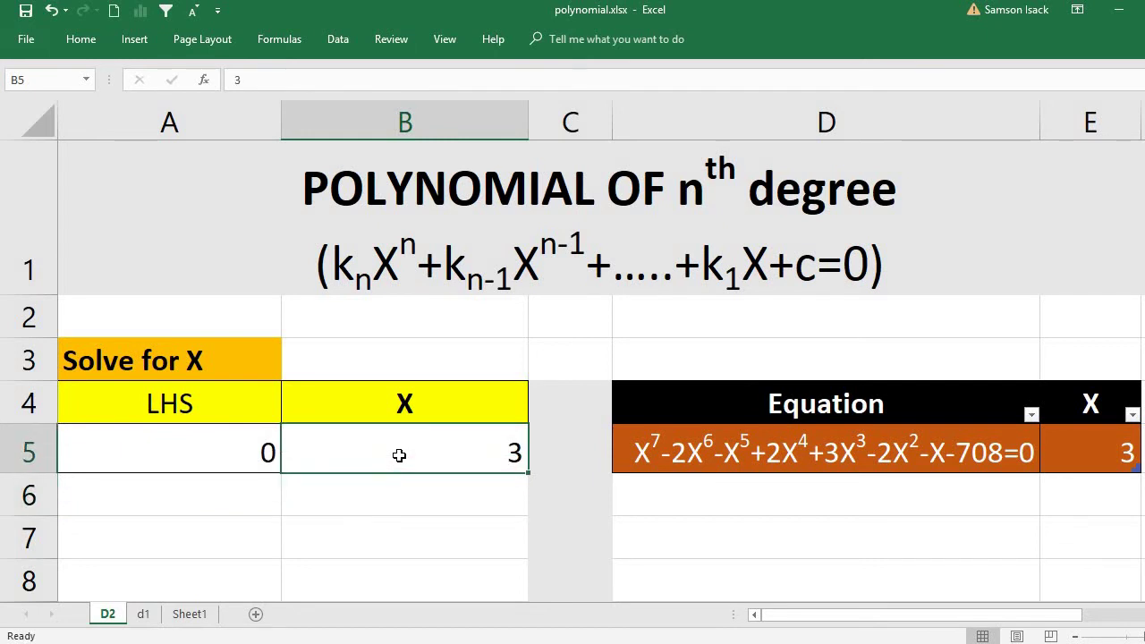
type("0")
key("Return")
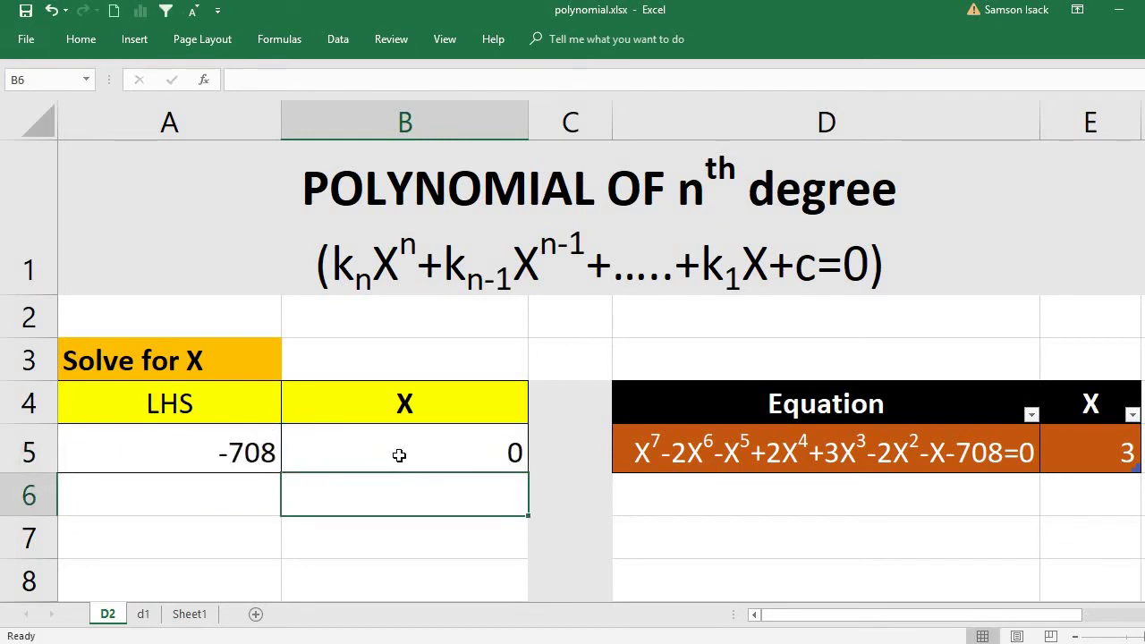
left_click(209, 445)
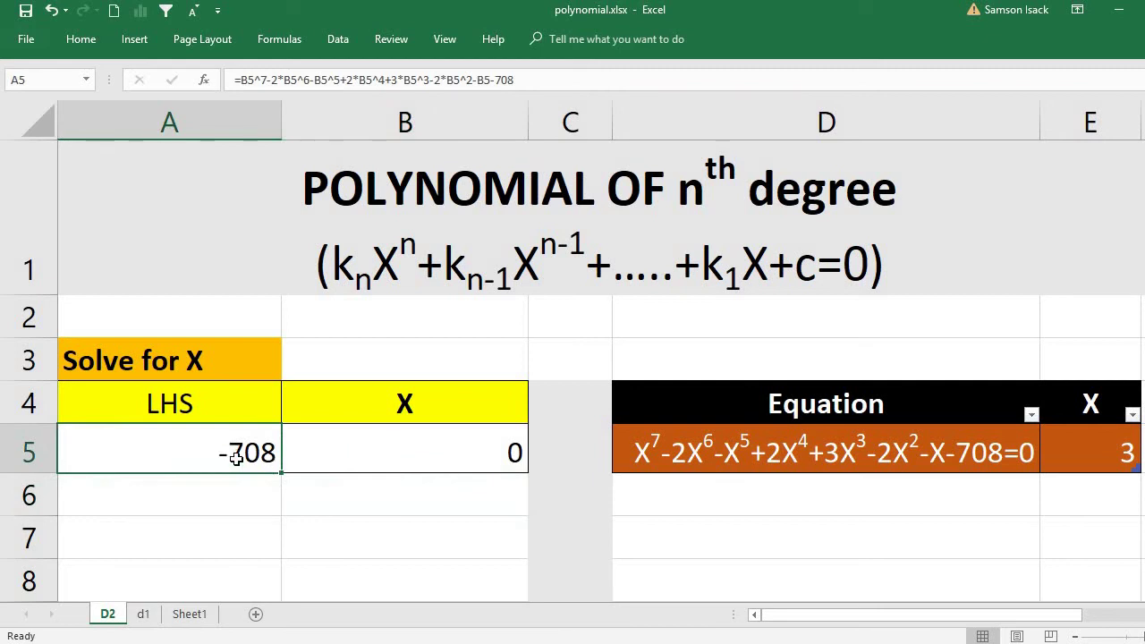
left_click(434, 446)
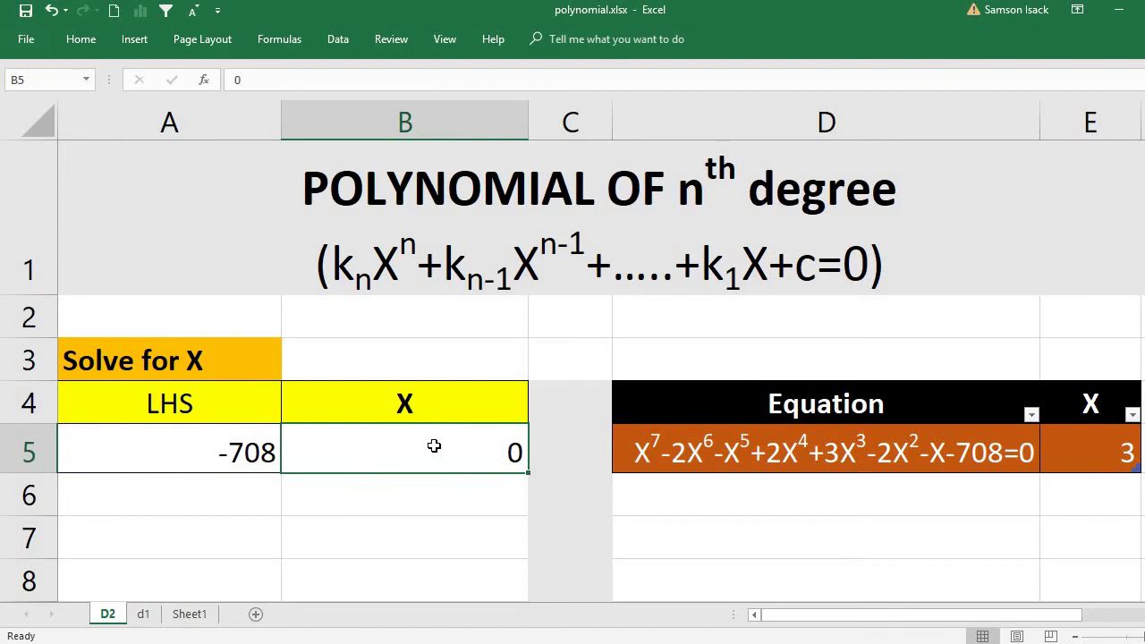
left_click(266, 450)
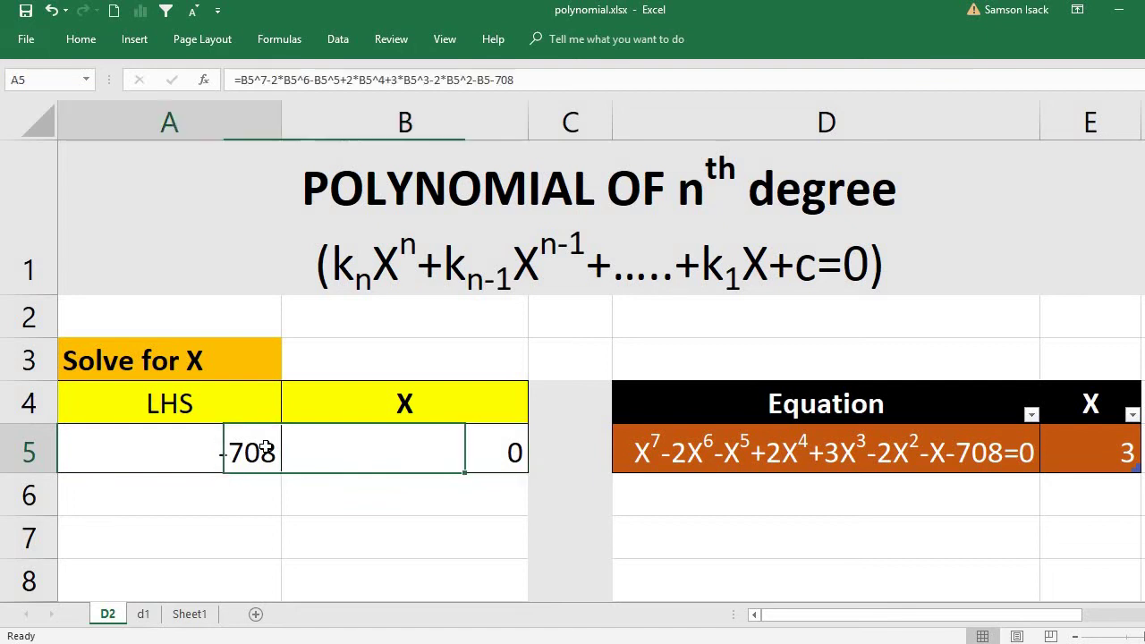
Step: Test the LHS formula by entering the trial X values 1, 2 and 3 in B5, one after another
left_click(421, 445)
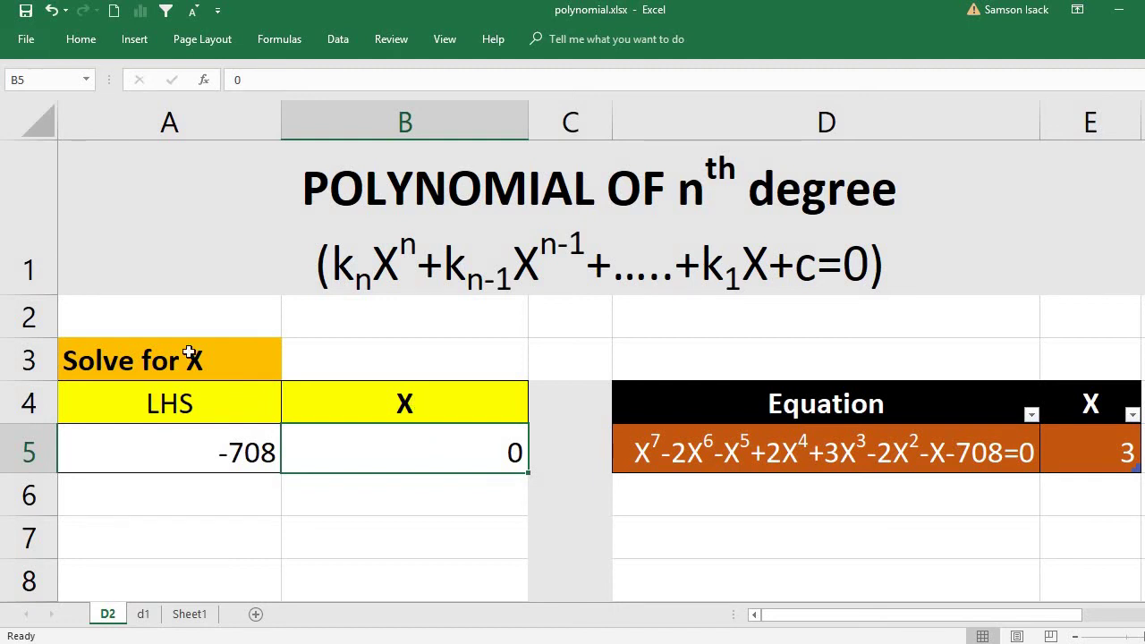
left_click(208, 443)
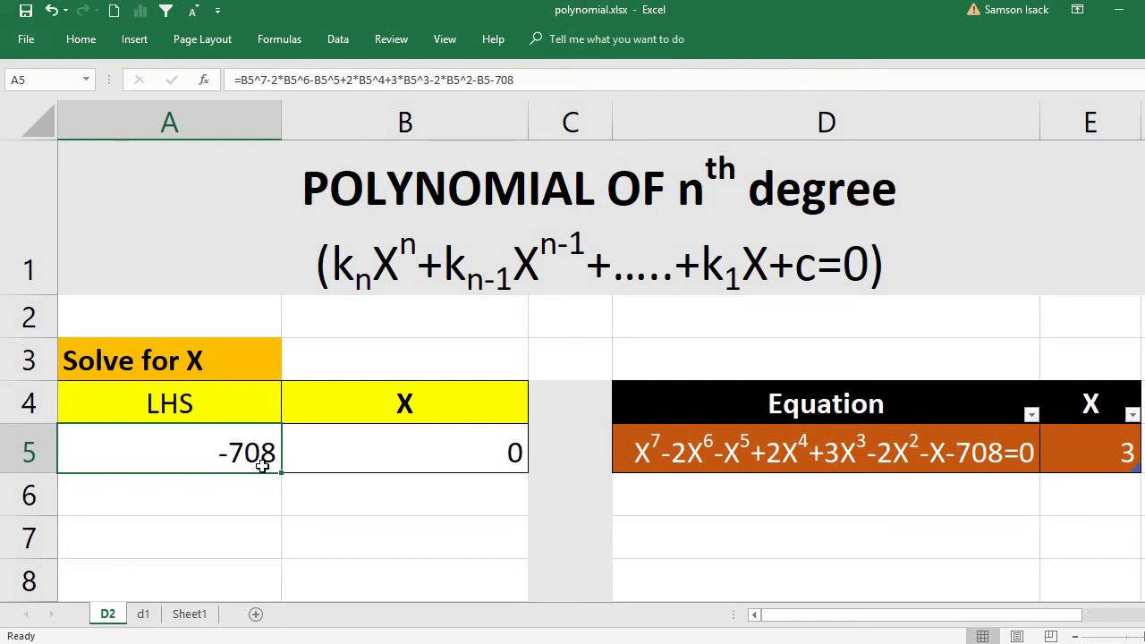
left_click(441, 449)
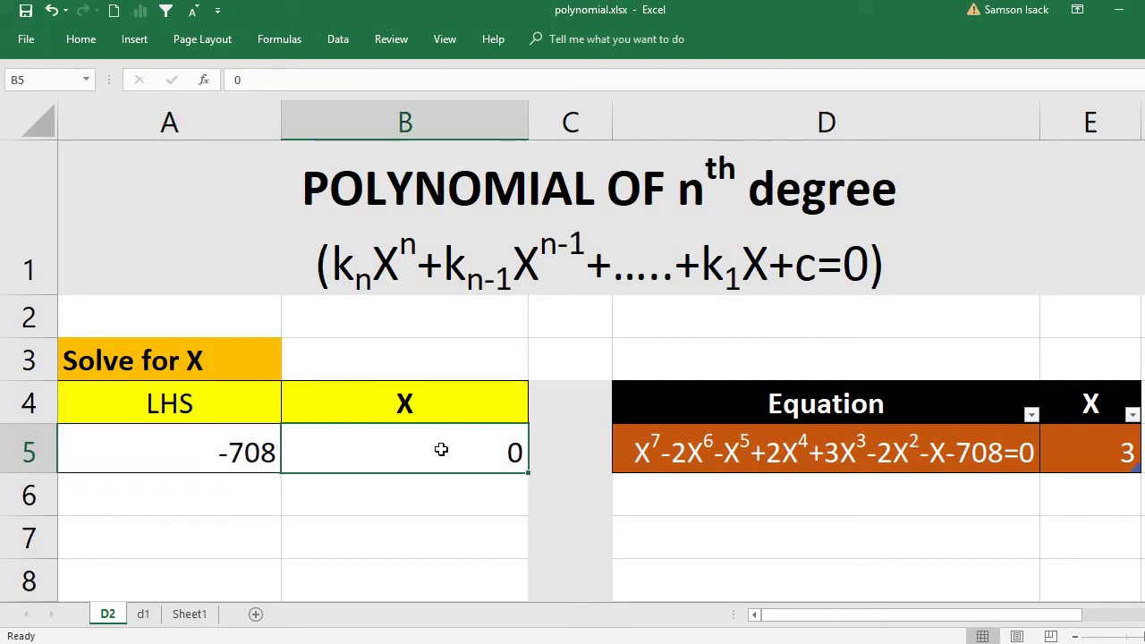
type("1")
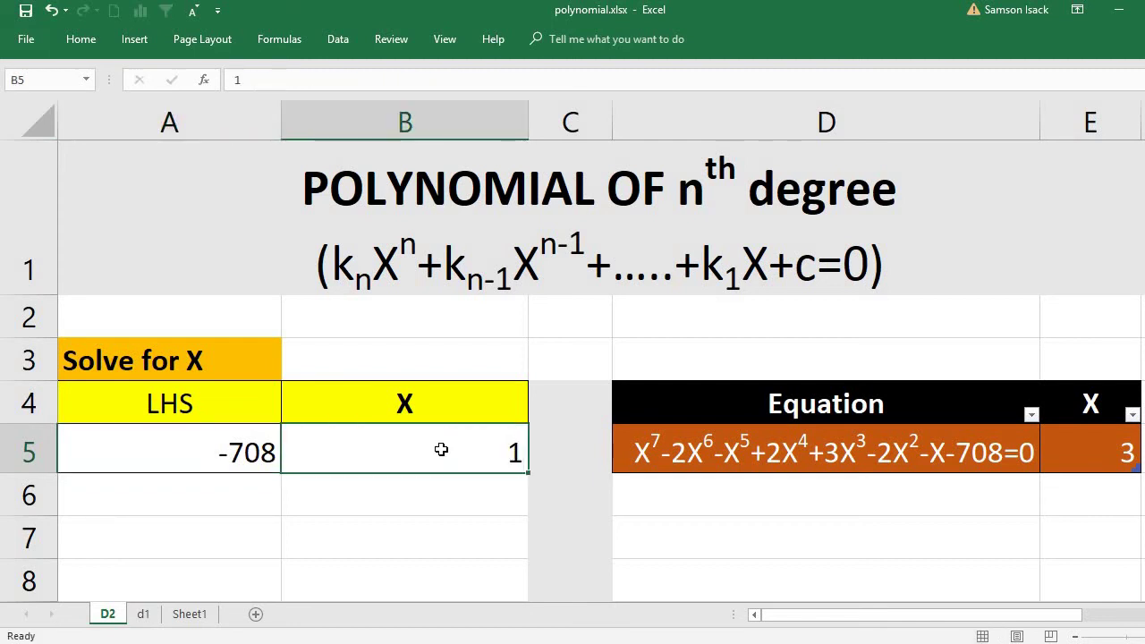
key("Return")
left_click(441, 445)
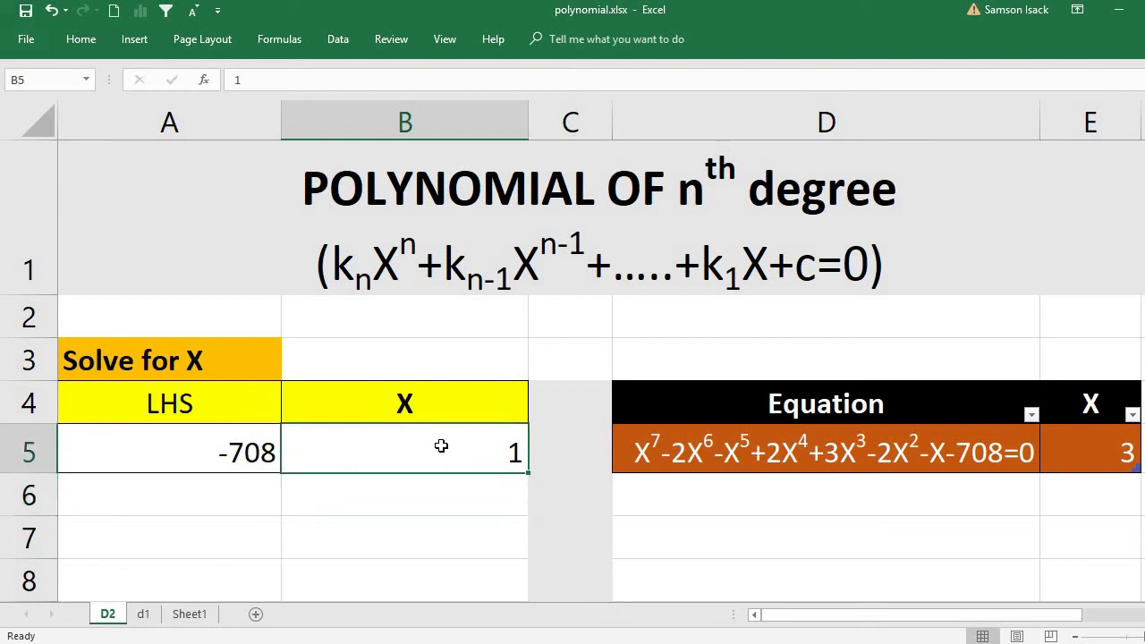
type("2")
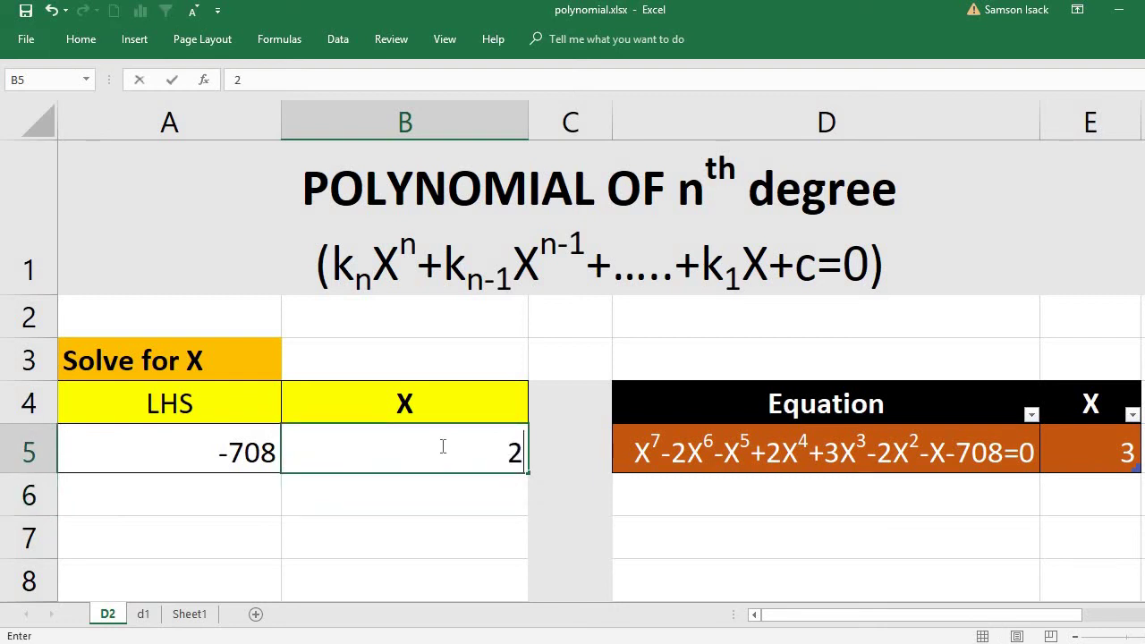
key("Return")
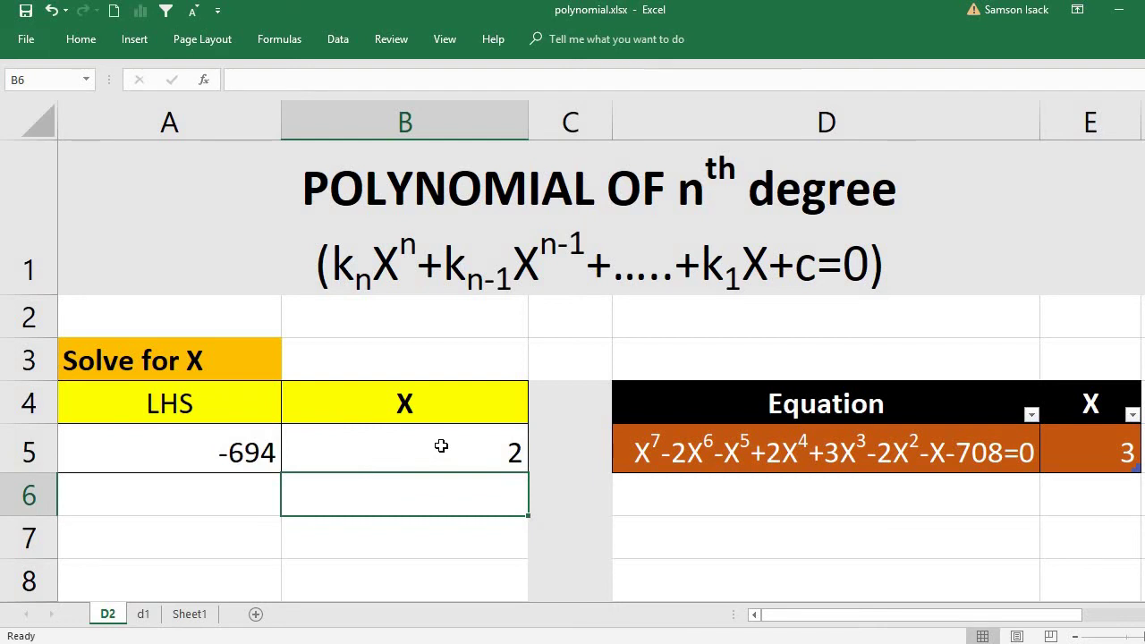
left_click(441, 445)
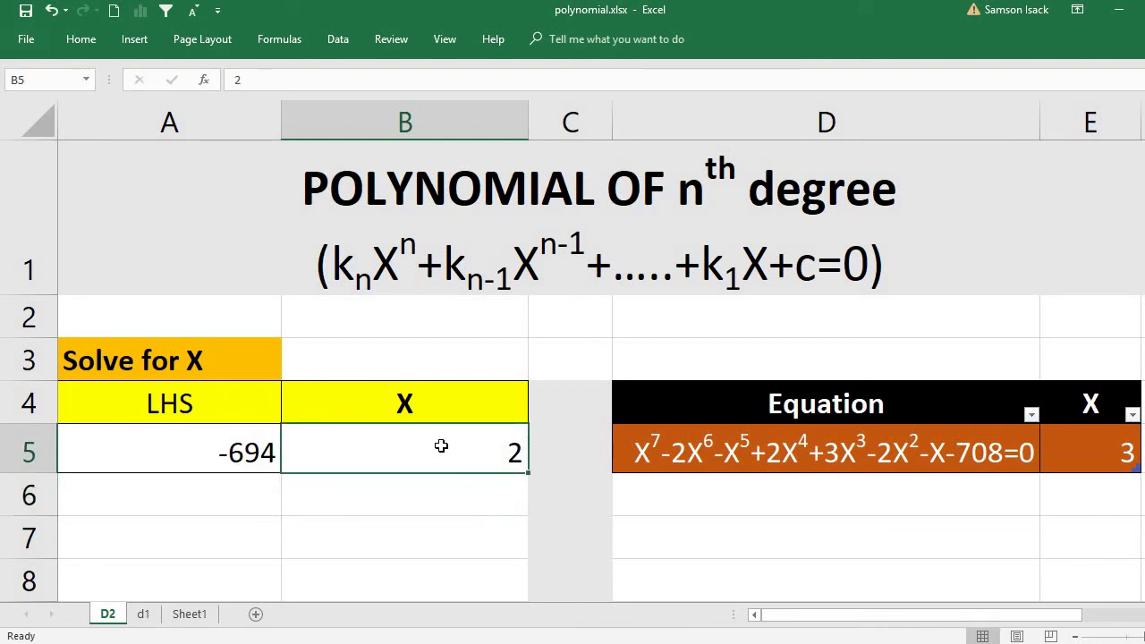
type("3")
key("Return")
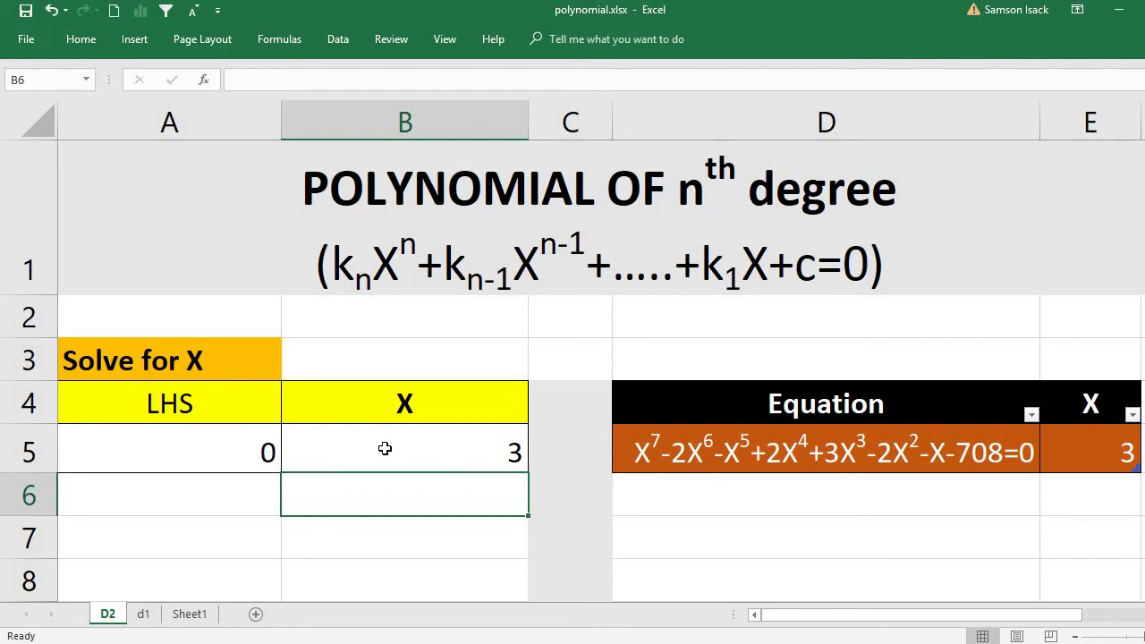
Step: Retest the LHS formula with X values 0 and 1 in B5
left_click(405, 447)
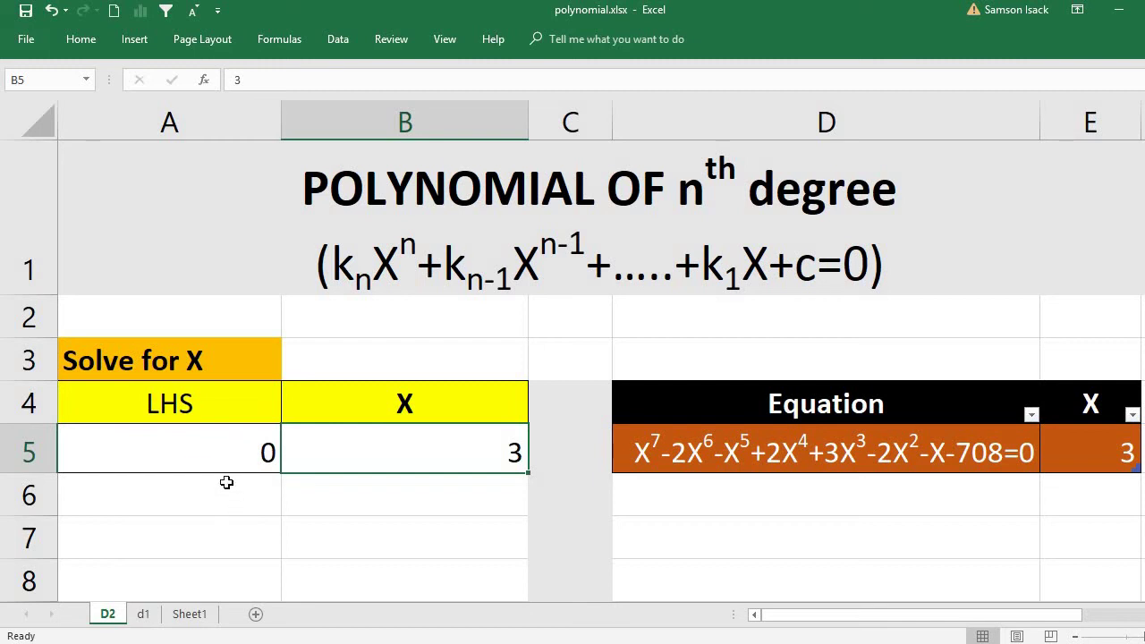
type("0")
key("Return")
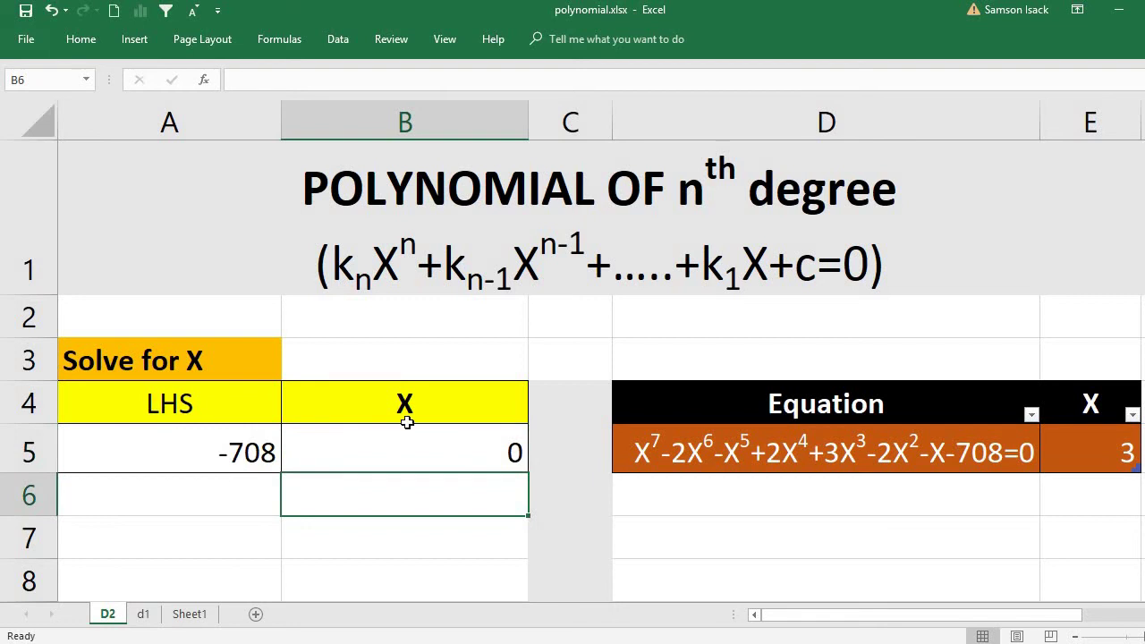
left_click(432, 459)
type("1")
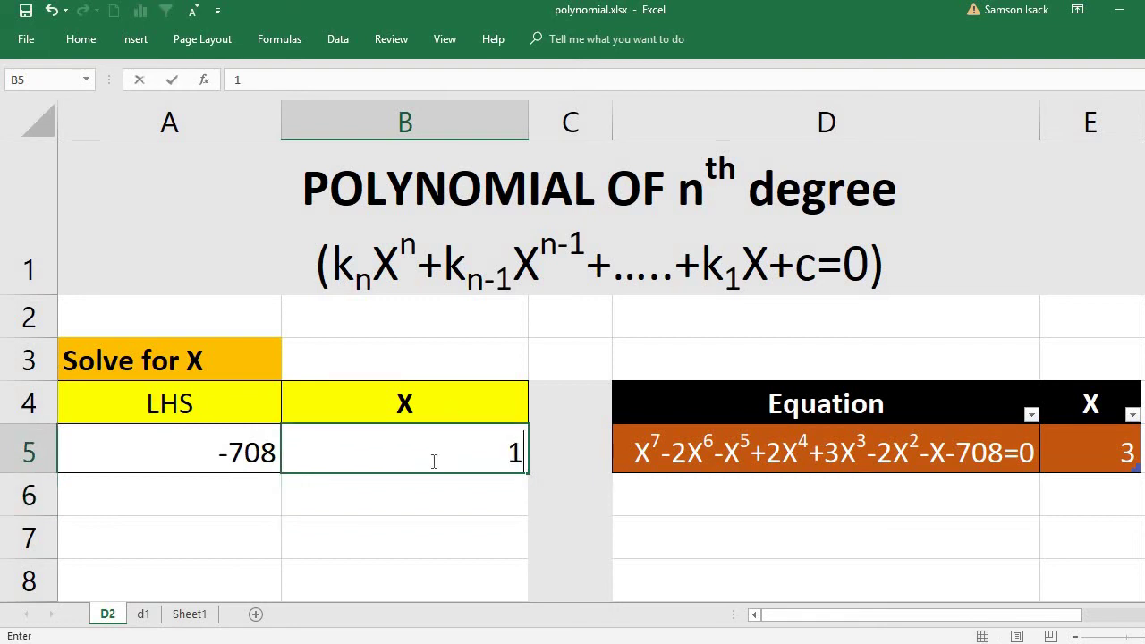
key("Return")
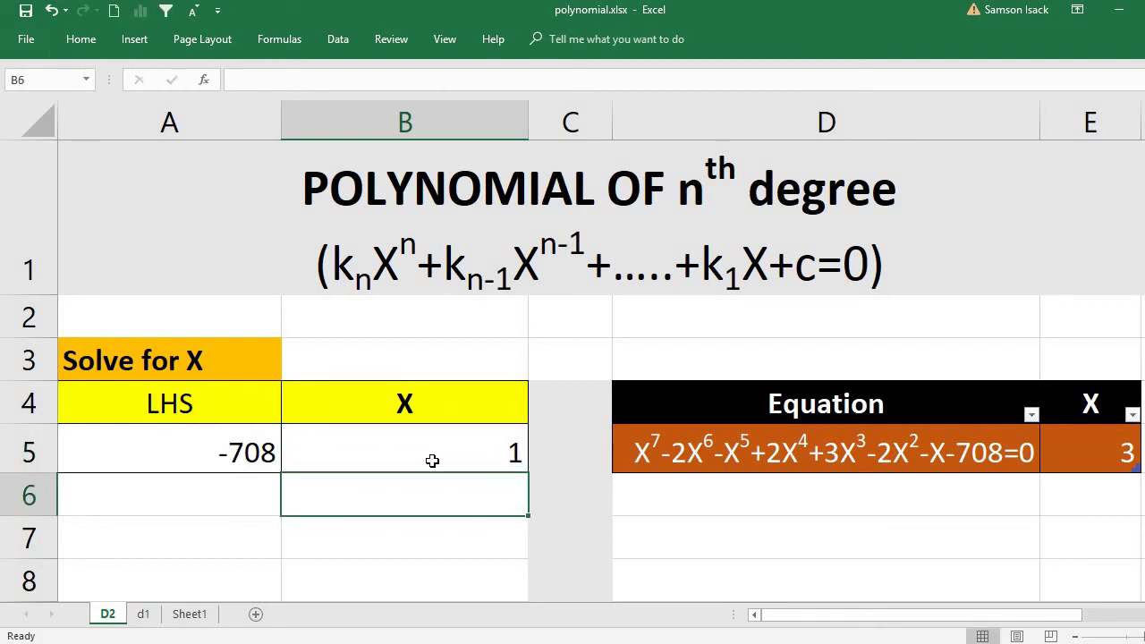
Step: Reset the X value in B5 to 0 as the starting guess
left_click(441, 445)
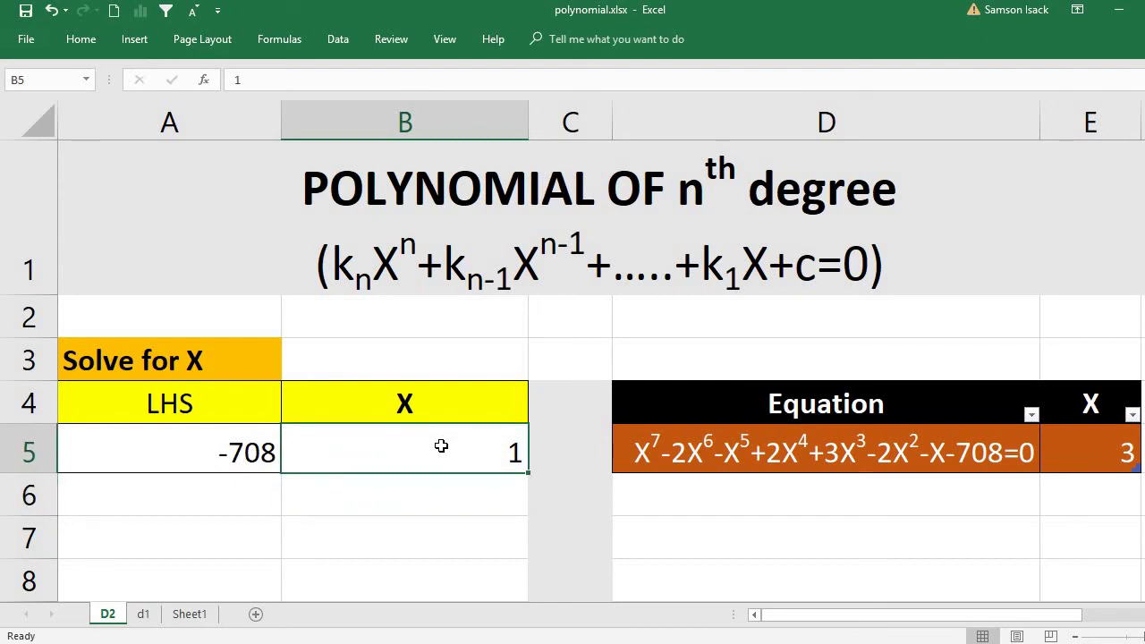
left_click(263, 456)
left_click(357, 454)
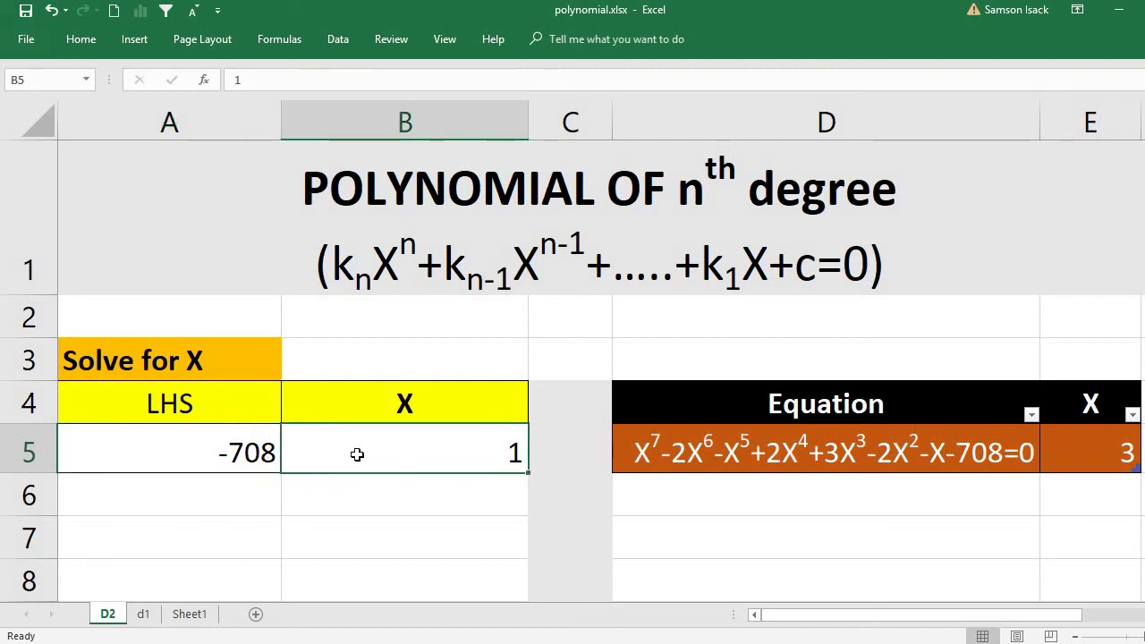
type("0")
key("Return")
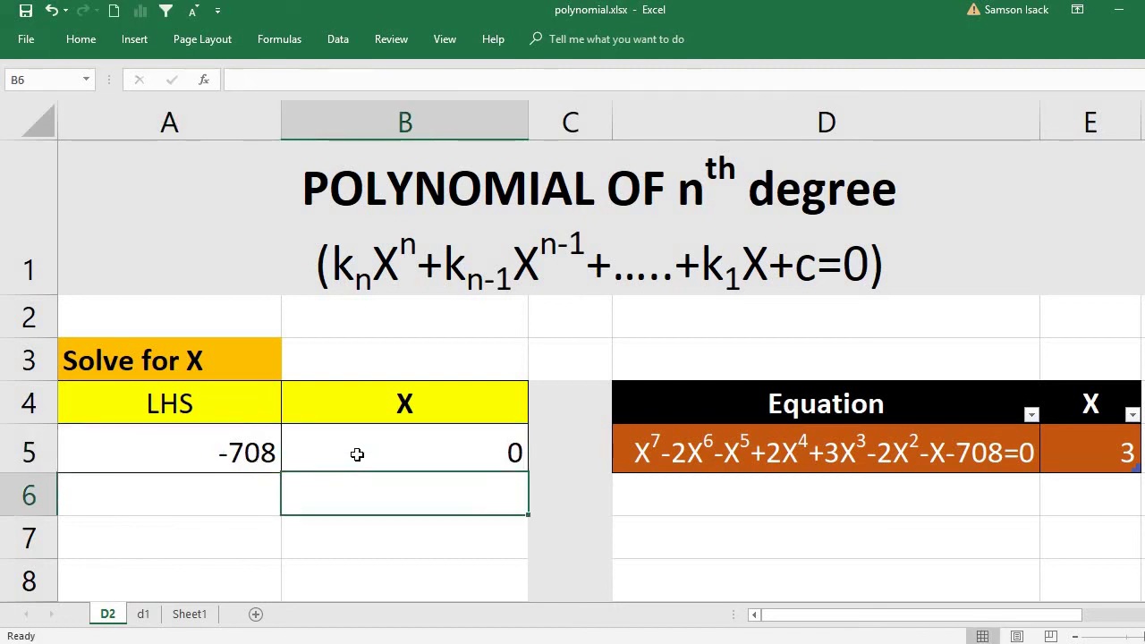
Step: Start a Goal Seek on the LHS formula cell A5 with a target value of 0, keeping the dialog clear of the cells
left_click(208, 453)
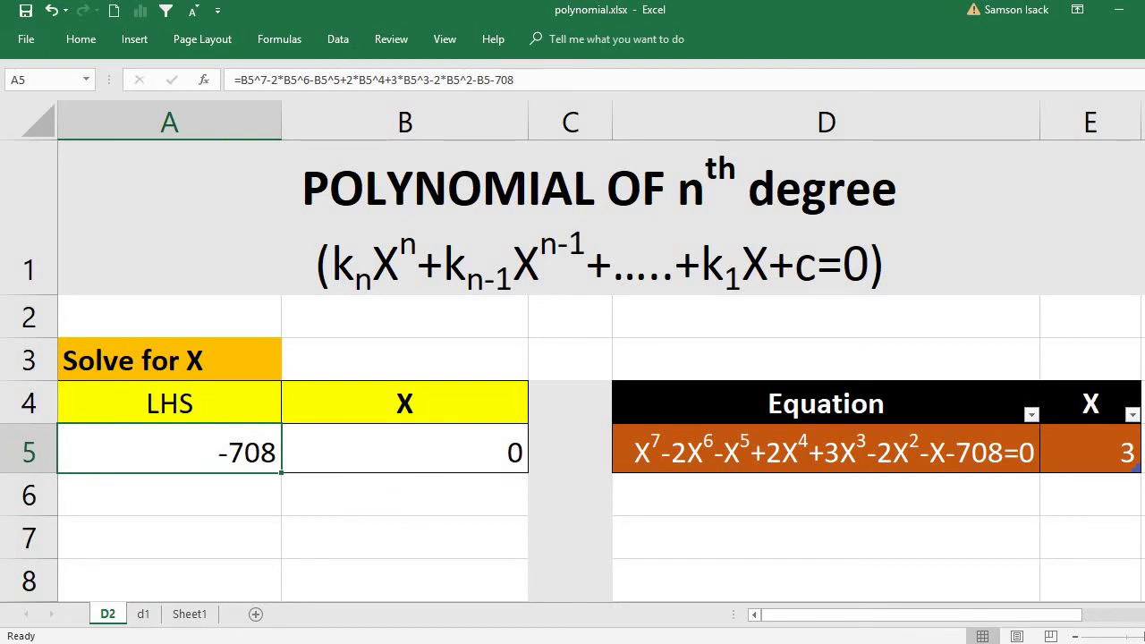
left_click(341, 39)
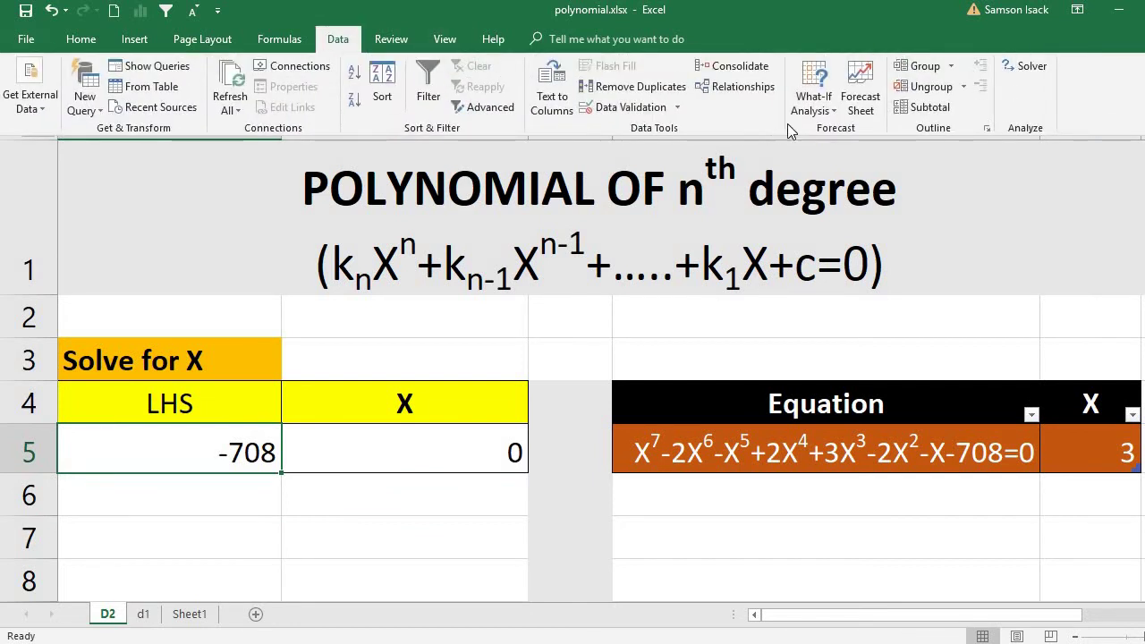
left_click(835, 113)
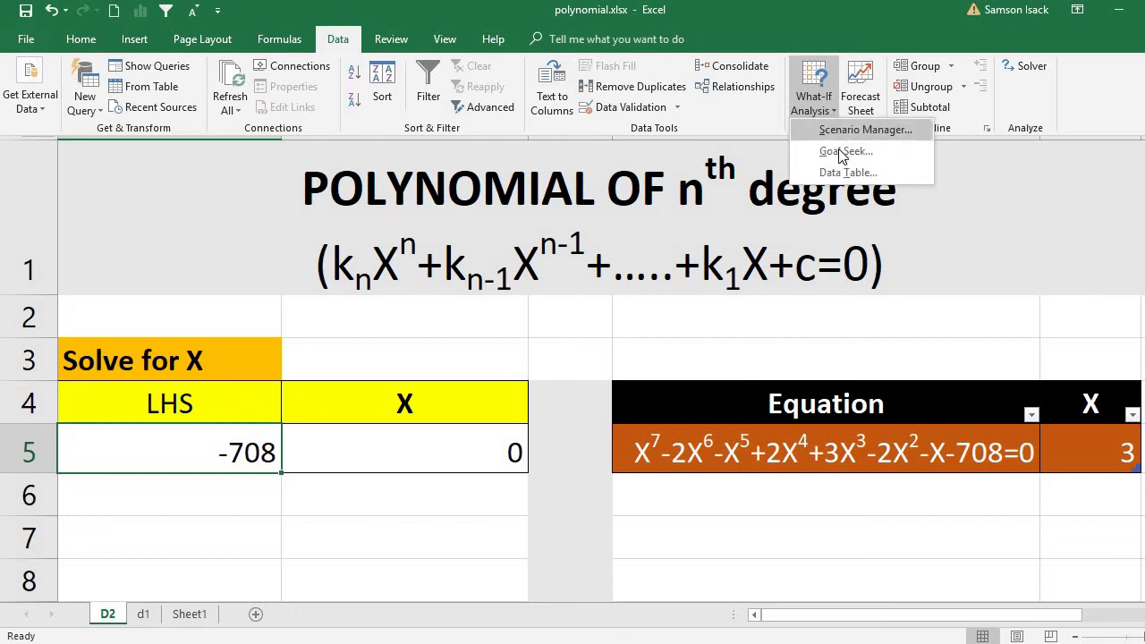
left_click(841, 149)
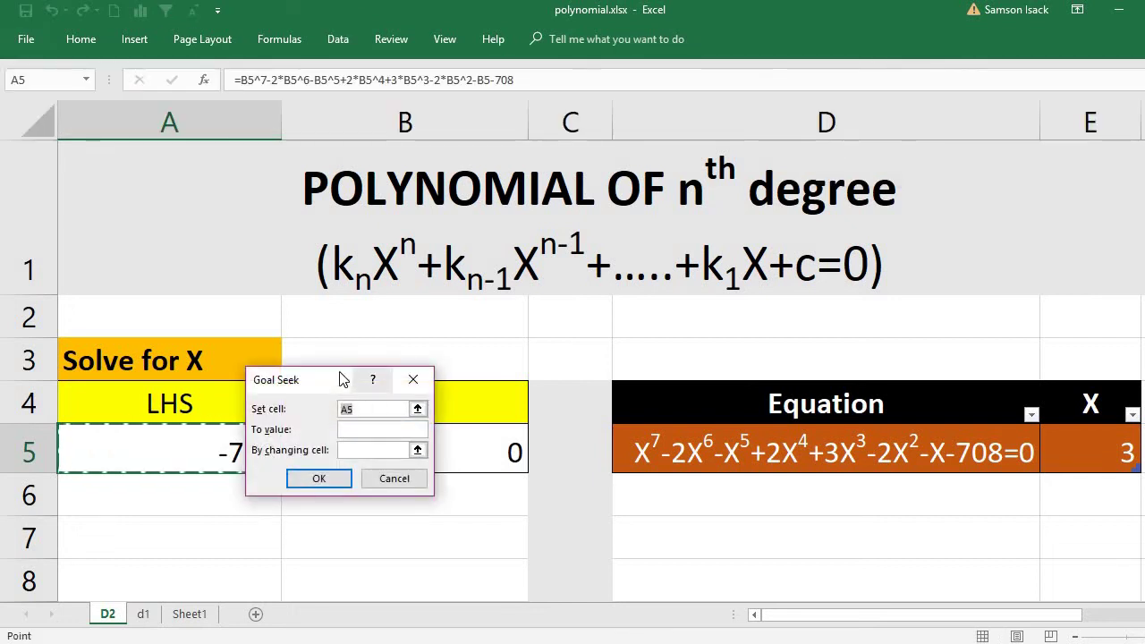
left_click_drag(348, 378, 727, 484)
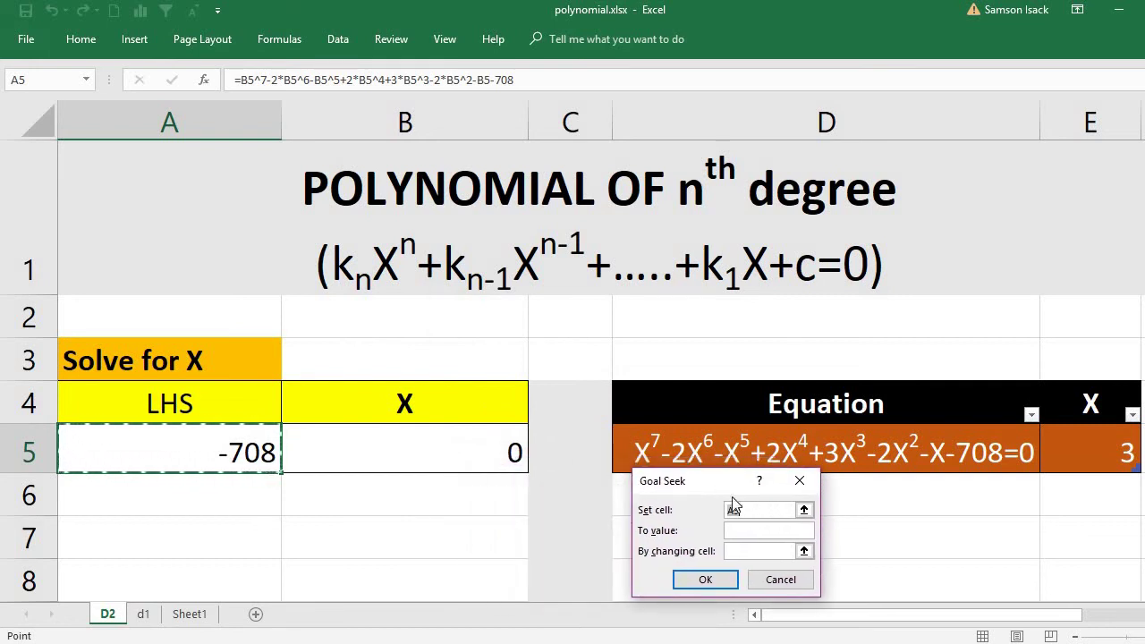
left_click(738, 531)
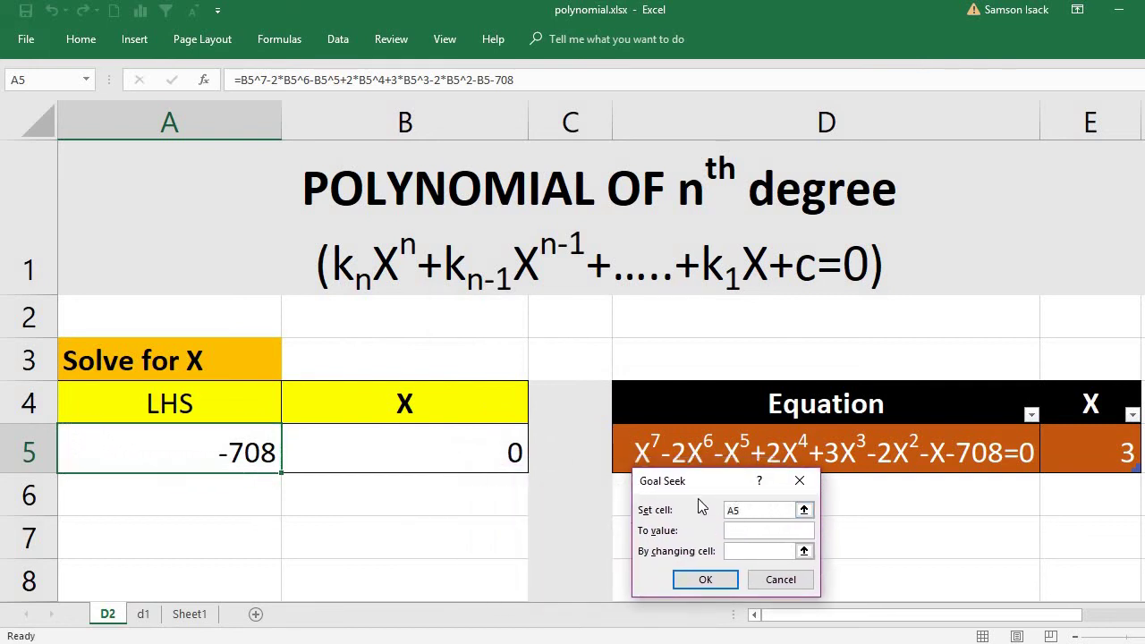
left_click_drag(715, 492, 595, 525)
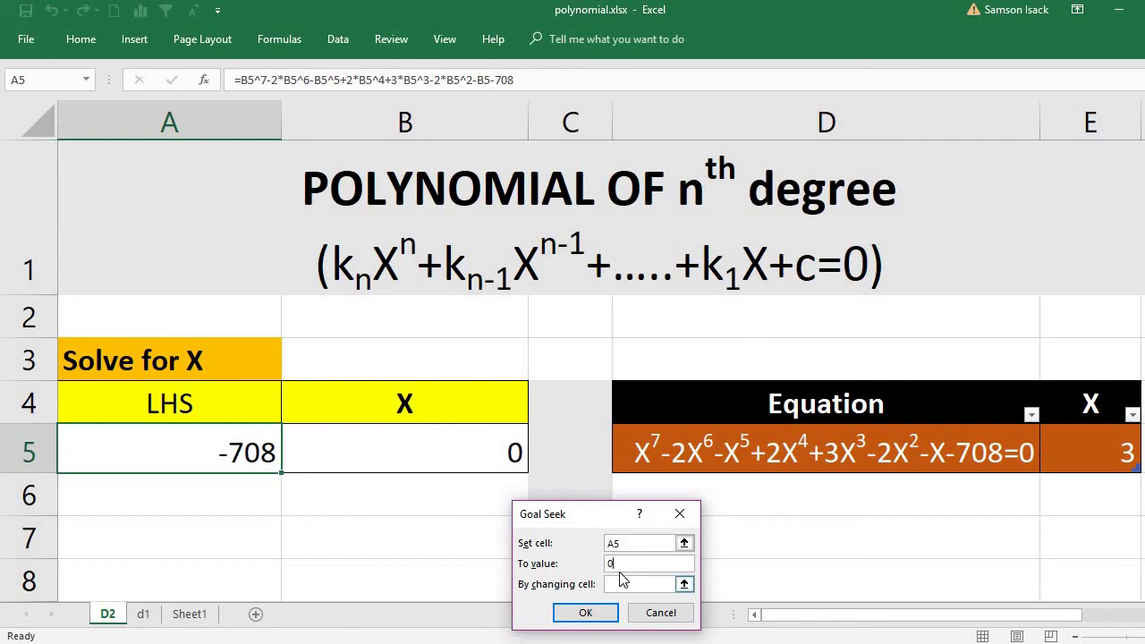
Step: Use B5 as the Goal Seek changing cell, run it and accept the result
left_click(625, 583)
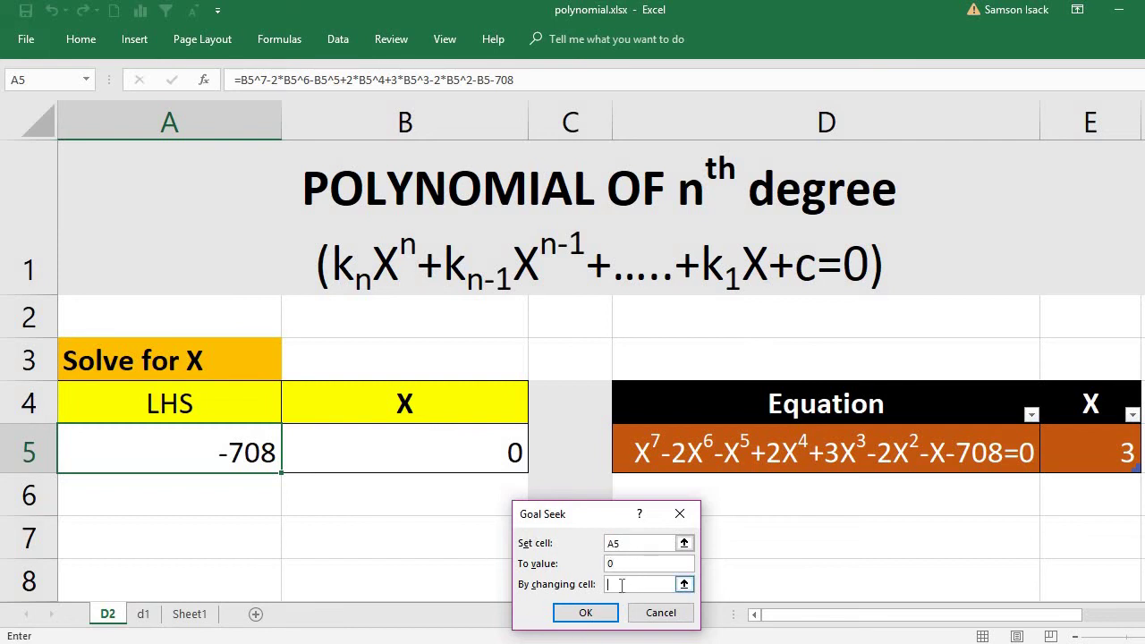
left_click(452, 455)
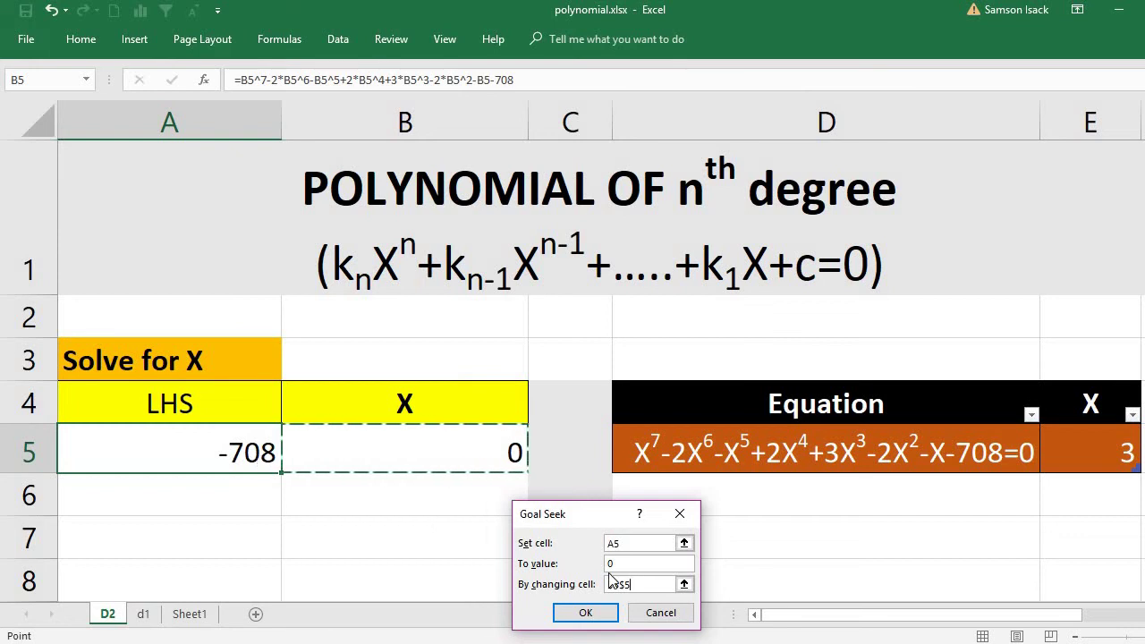
left_click(585, 613)
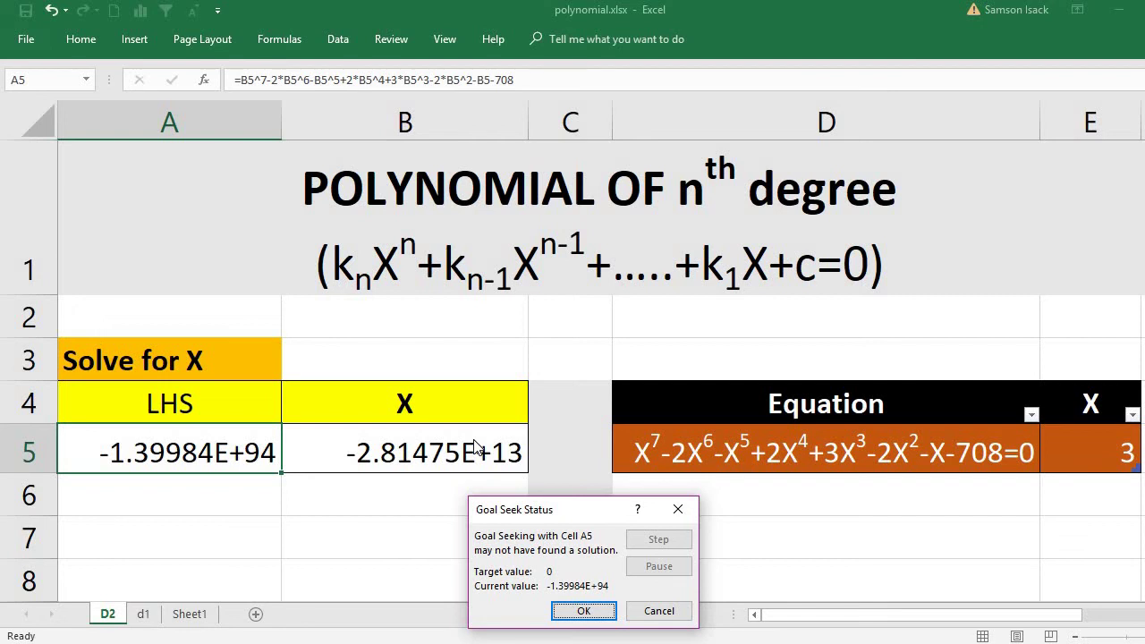
left_click(580, 612)
left_click(443, 441)
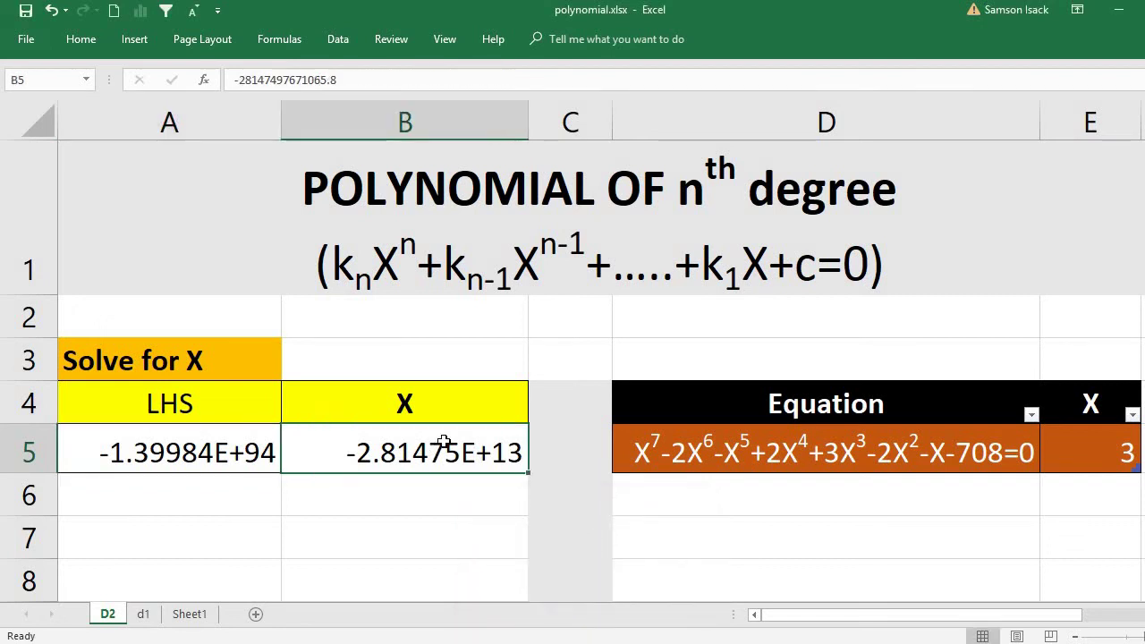
left_click(188, 452)
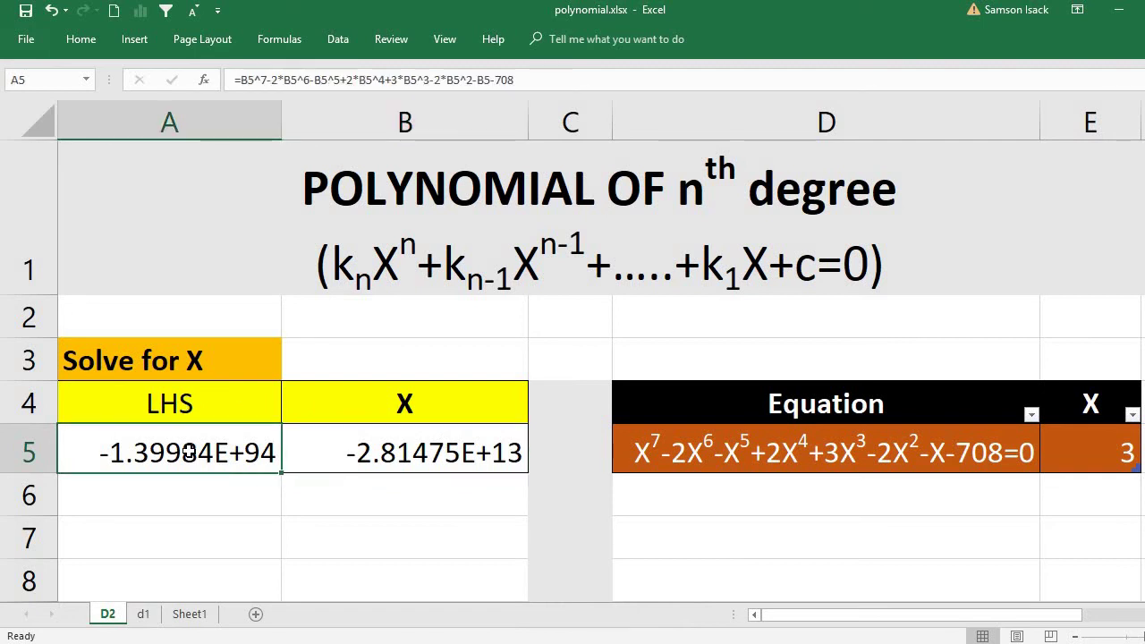
left_click(347, 453)
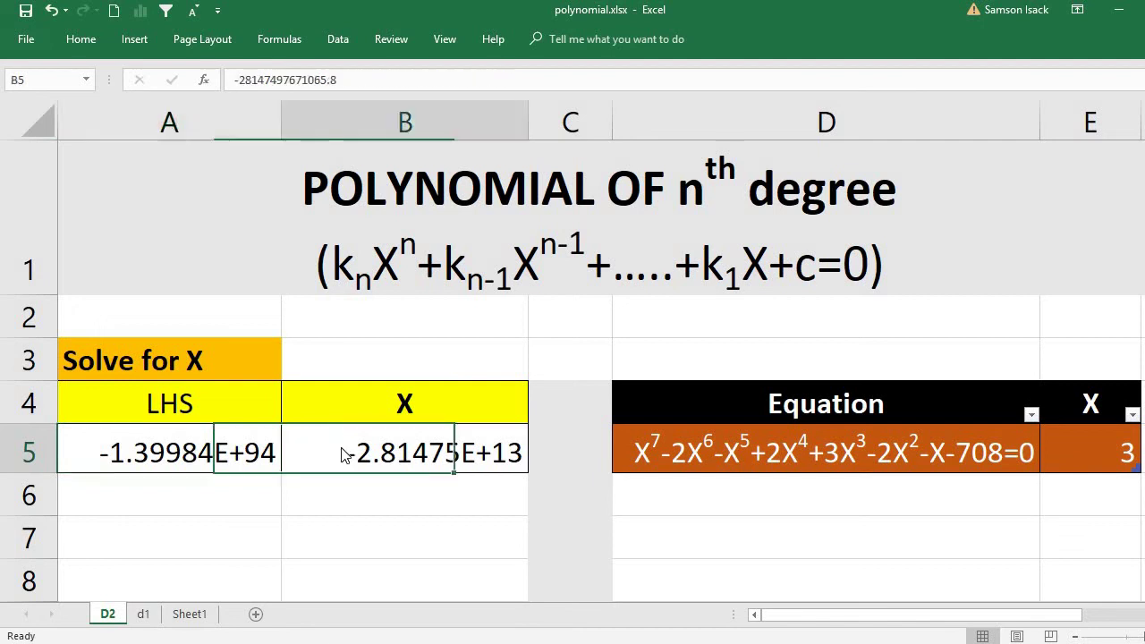
right_click(345, 455)
left_click(321, 449)
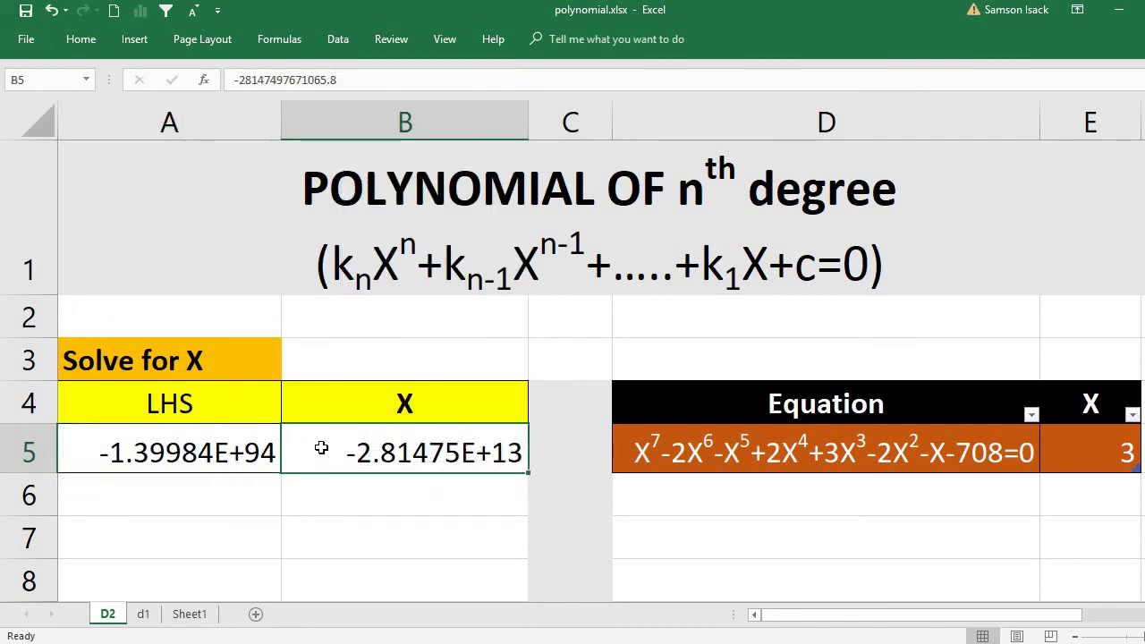
Step: Run Goal Seek again on the LHS formula cell A5 with target value 0 by changing B5, and accept the result
left_click(244, 443)
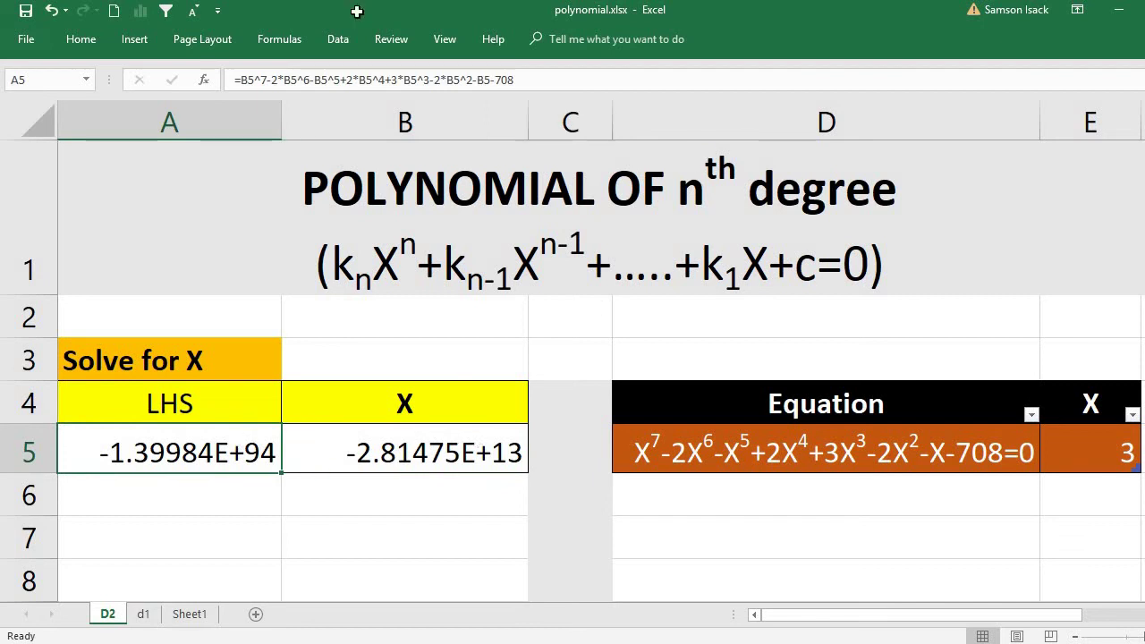
left_click(339, 40)
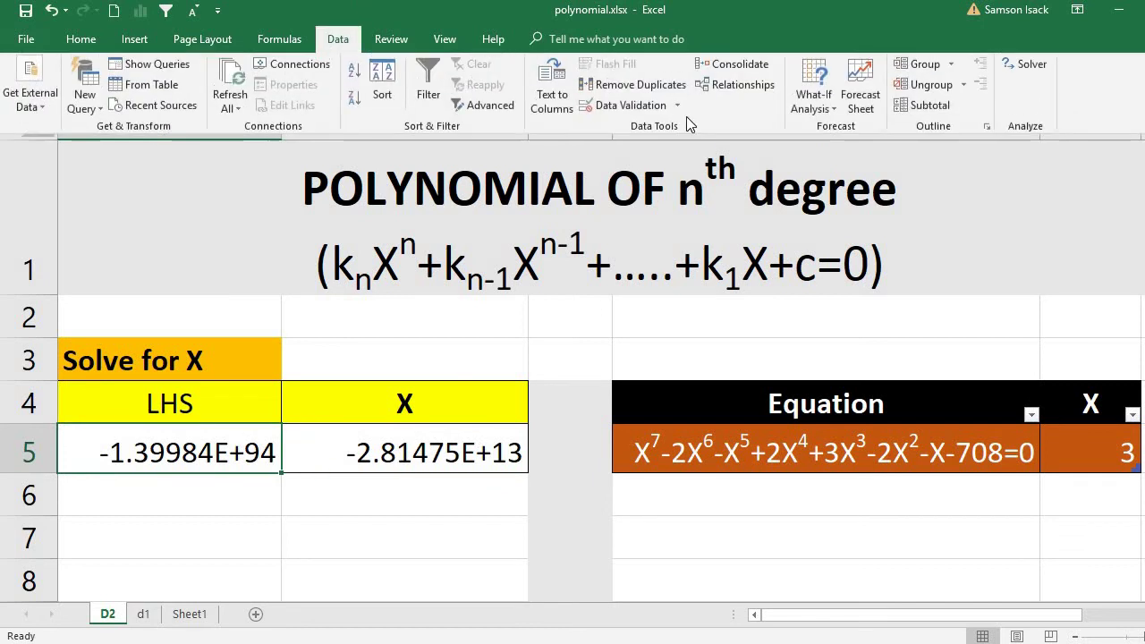
left_click(827, 106)
left_click(860, 152)
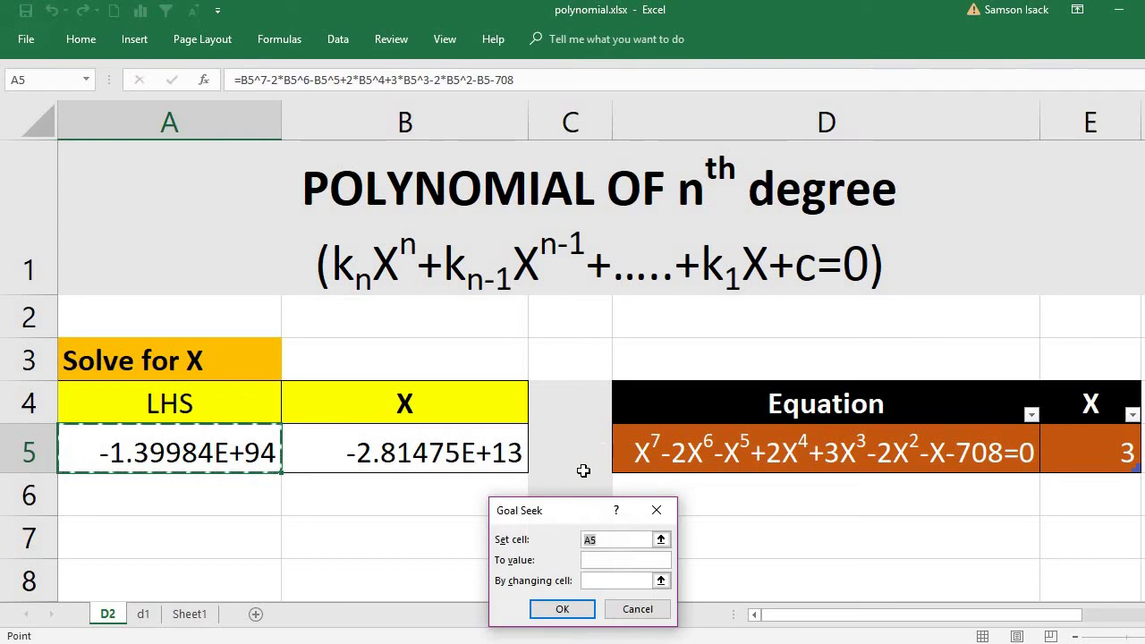
left_click(587, 560)
type("0")
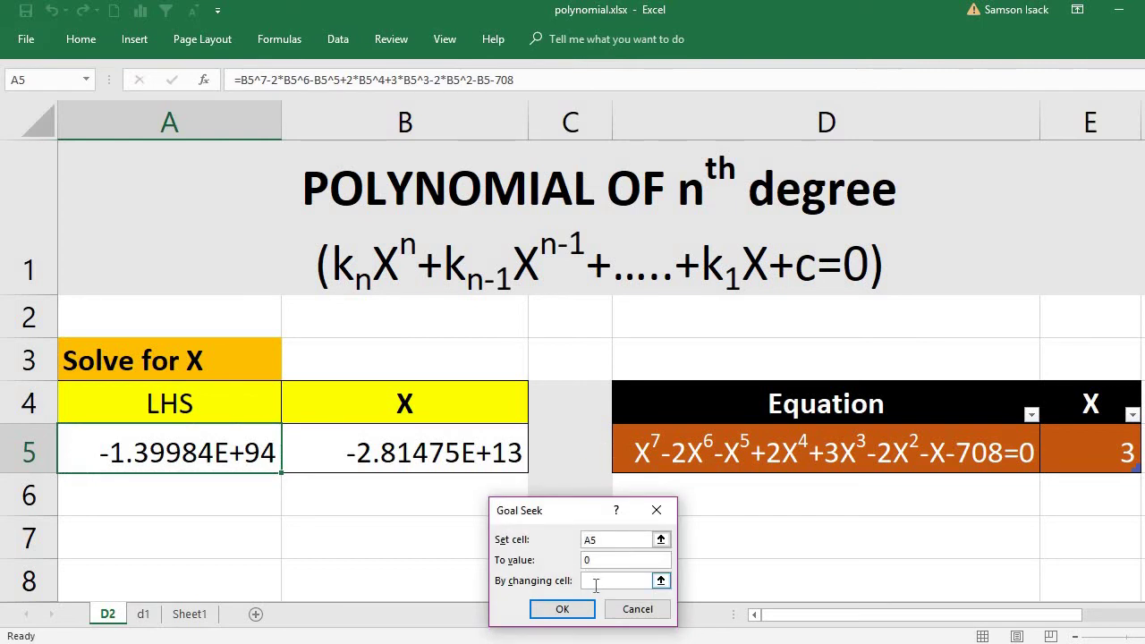
left_click(592, 582)
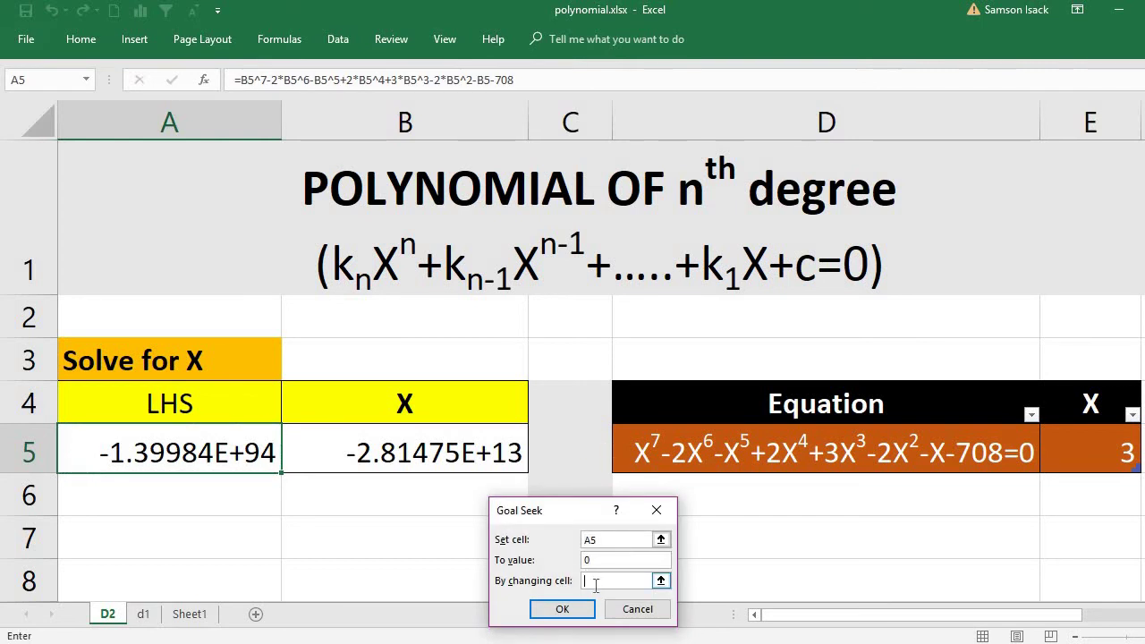
left_click(459, 458)
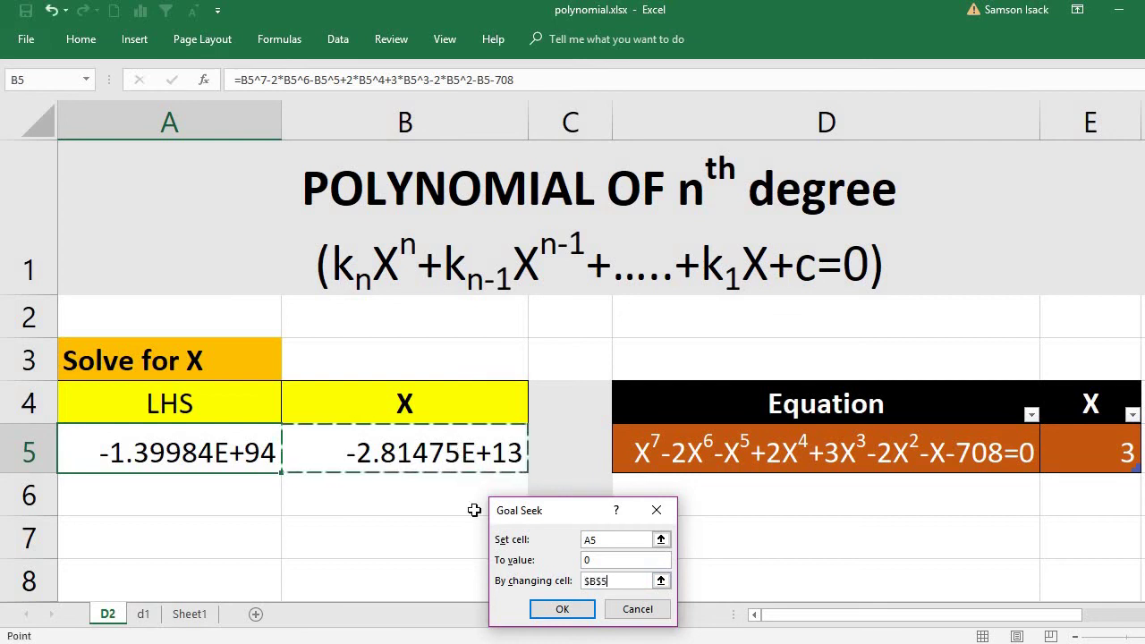
left_click(563, 609)
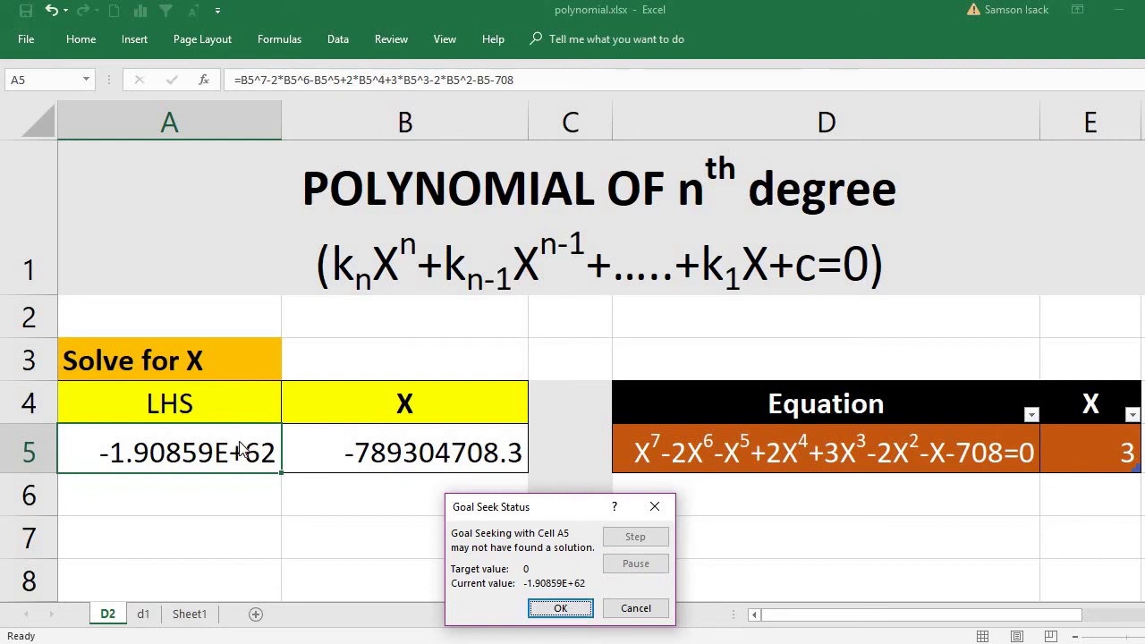
left_click(559, 609)
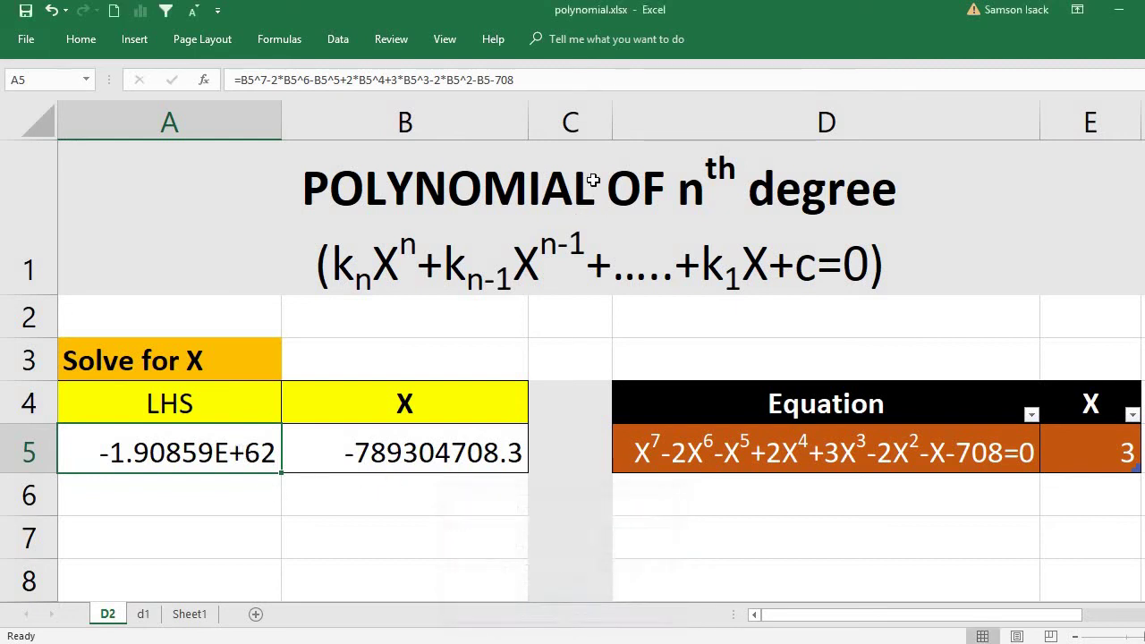
Step: Repeat the Goal Seek from the new X value, setting A5 to 0 by changing B5, and keep the result
left_click(344, 39)
left_click(813, 100)
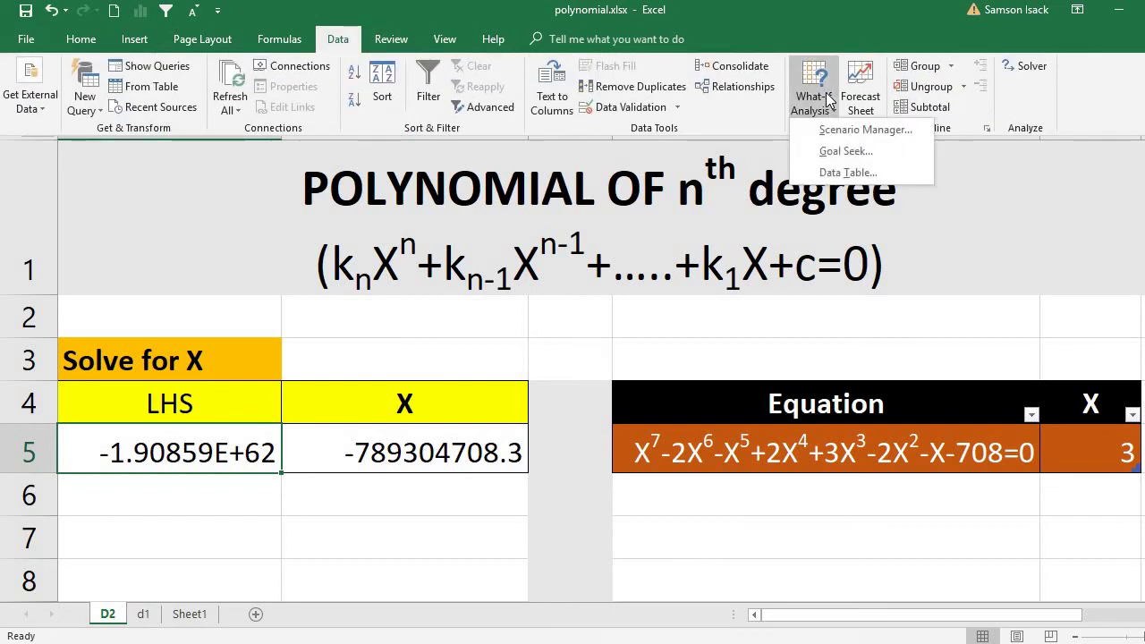
left_click(846, 150)
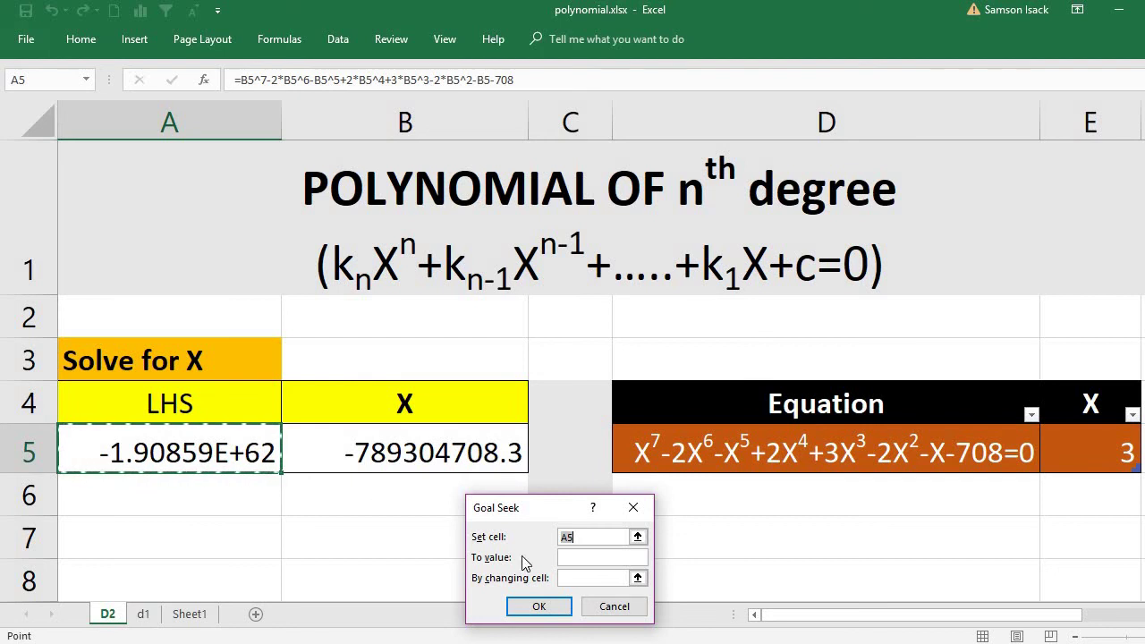
left_click(597, 557)
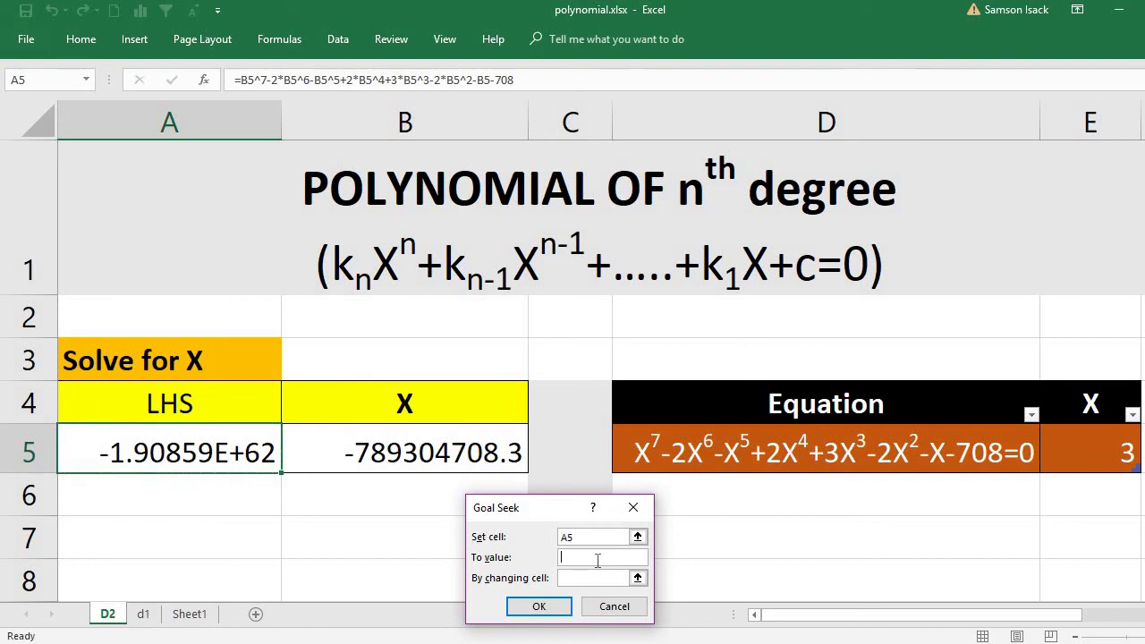
type("0")
left_click(597, 578)
left_click(418, 456)
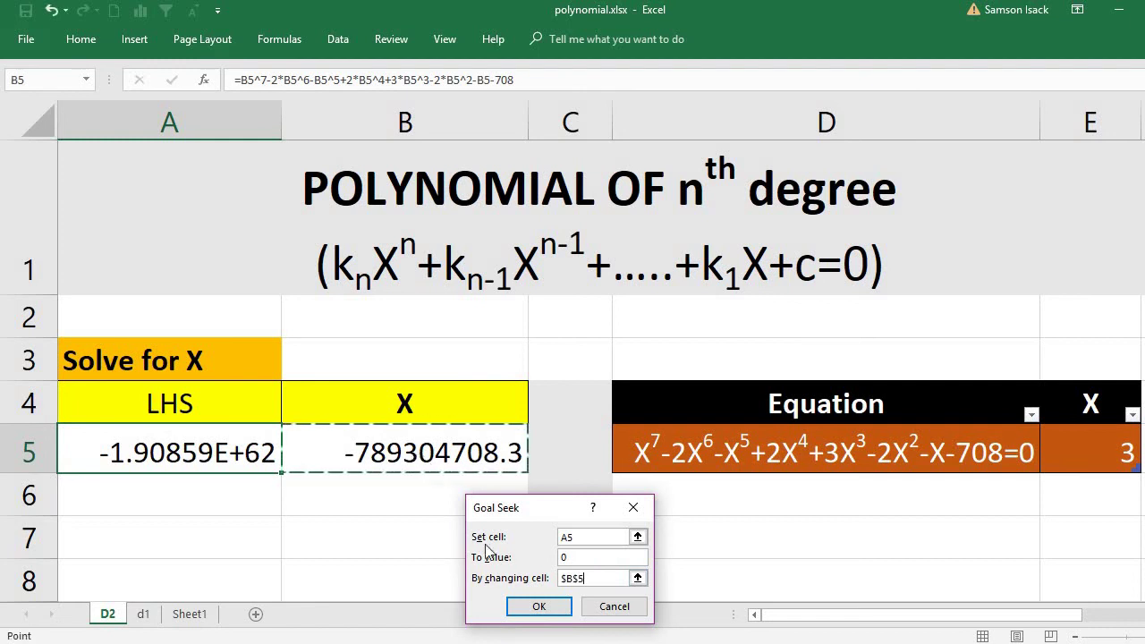
left_click(528, 605)
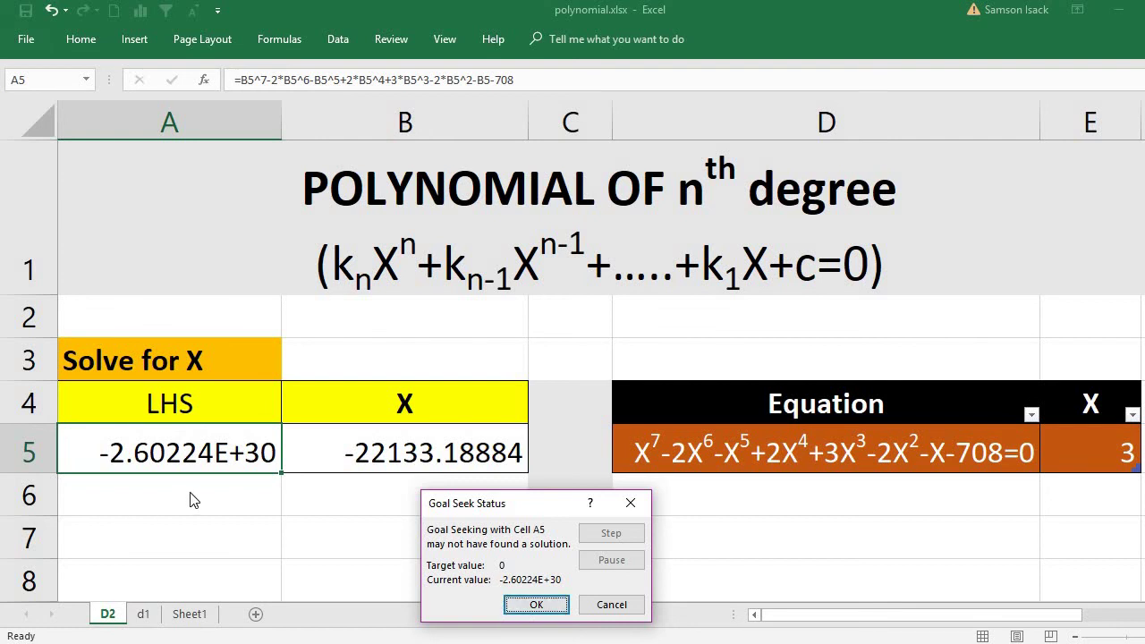
left_click(536, 605)
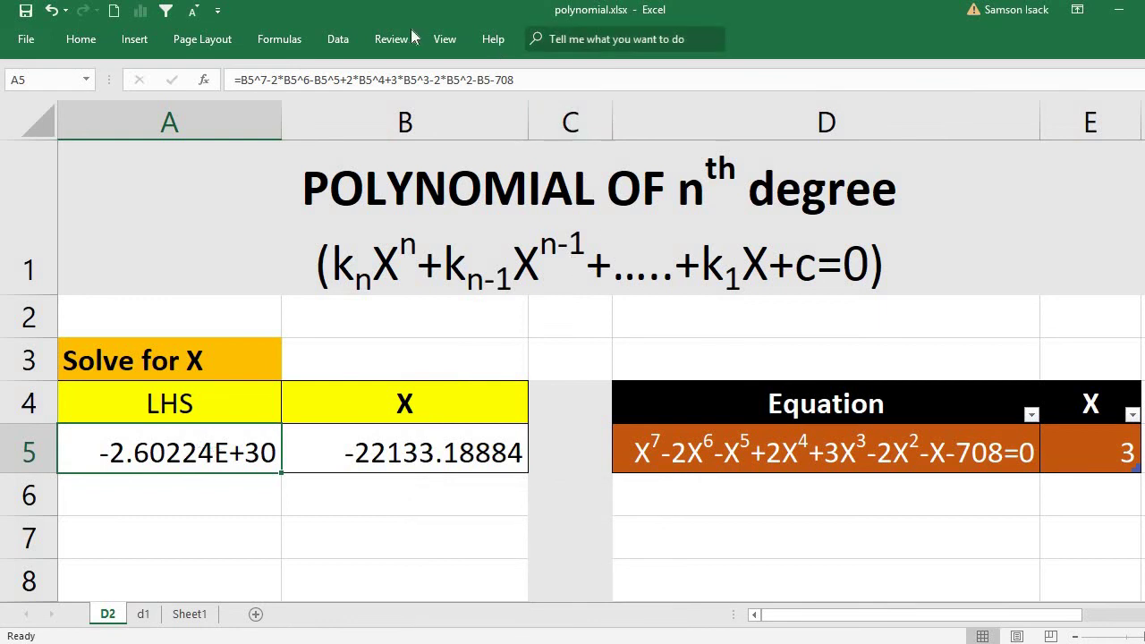
Step: Continue the iteration with another Goal Seek that brings A5 to 0 by changing B5, and accept the outcome
left_click(357, 42)
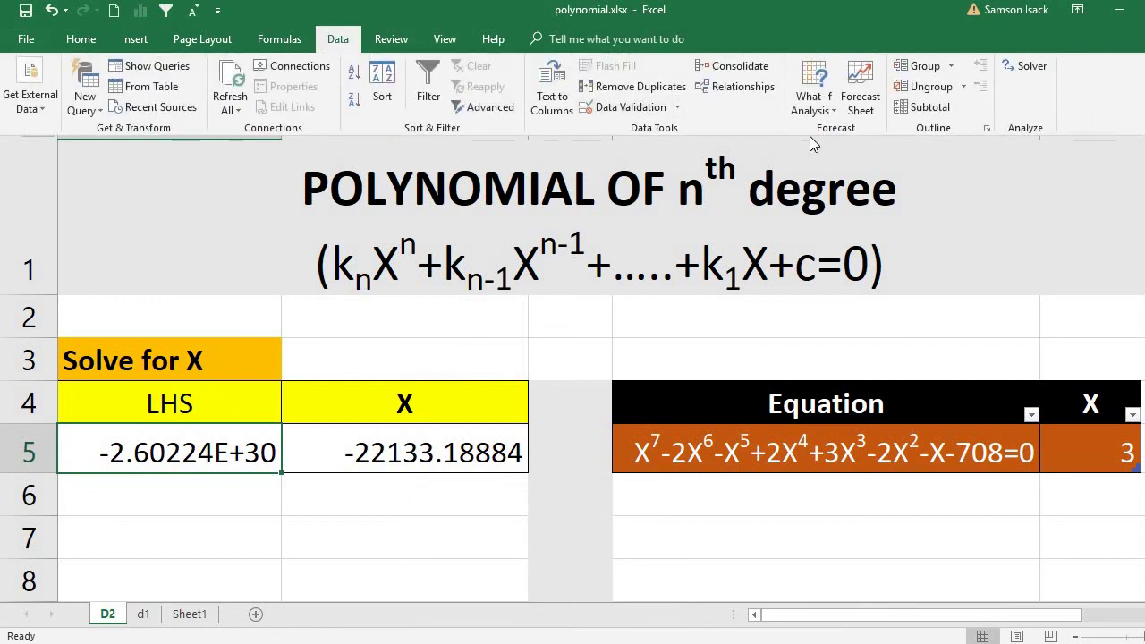
left_click(813, 100)
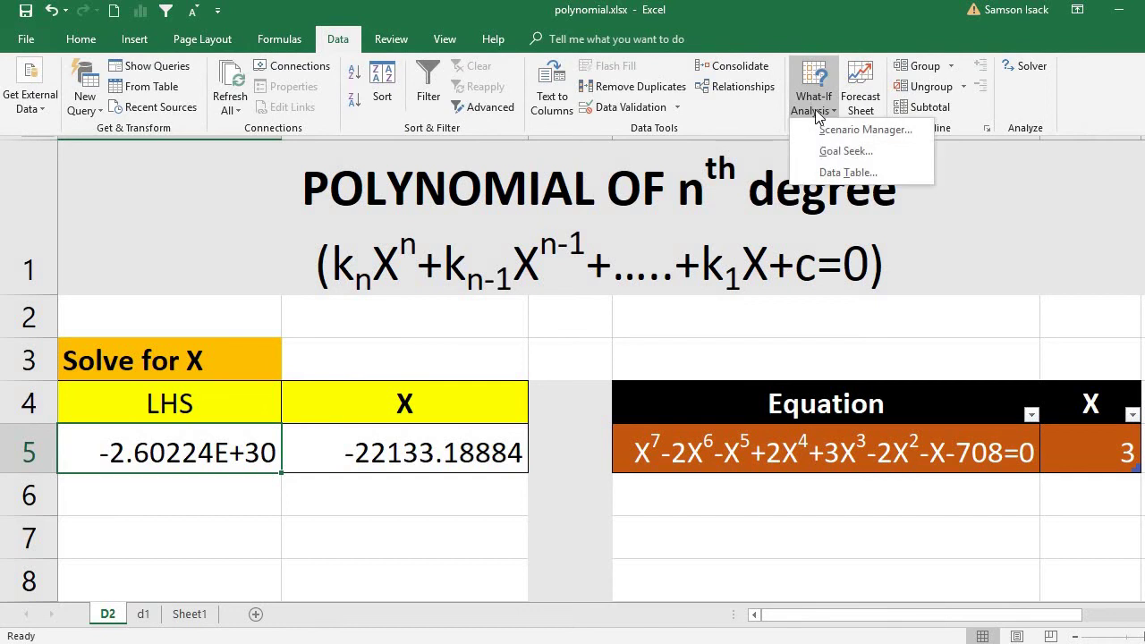
left_click(845, 151)
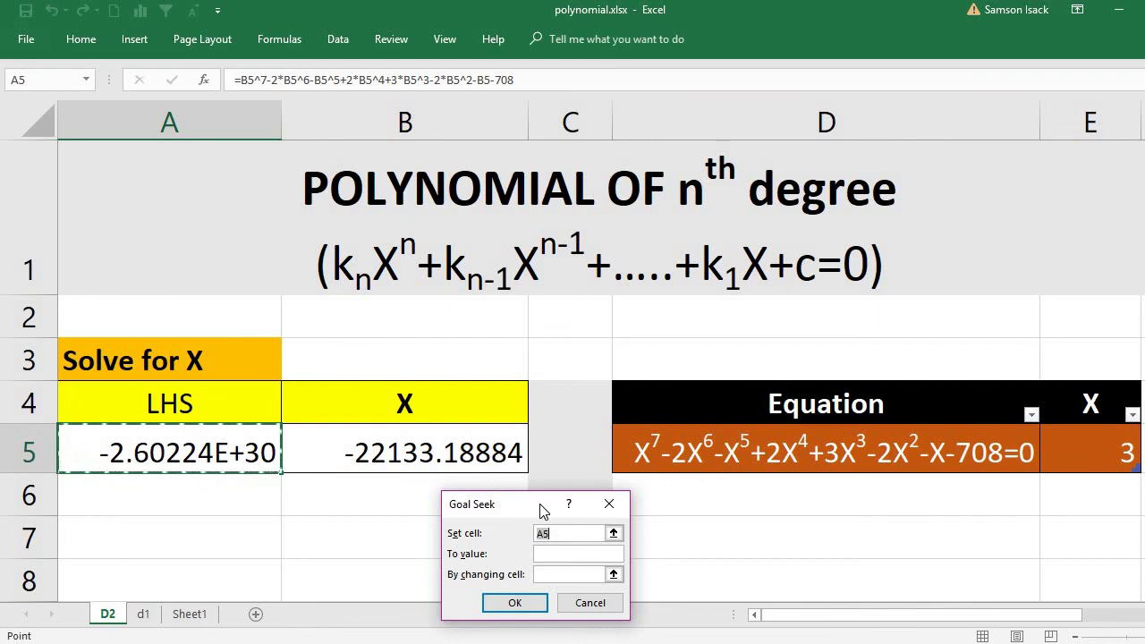
left_click(556, 554)
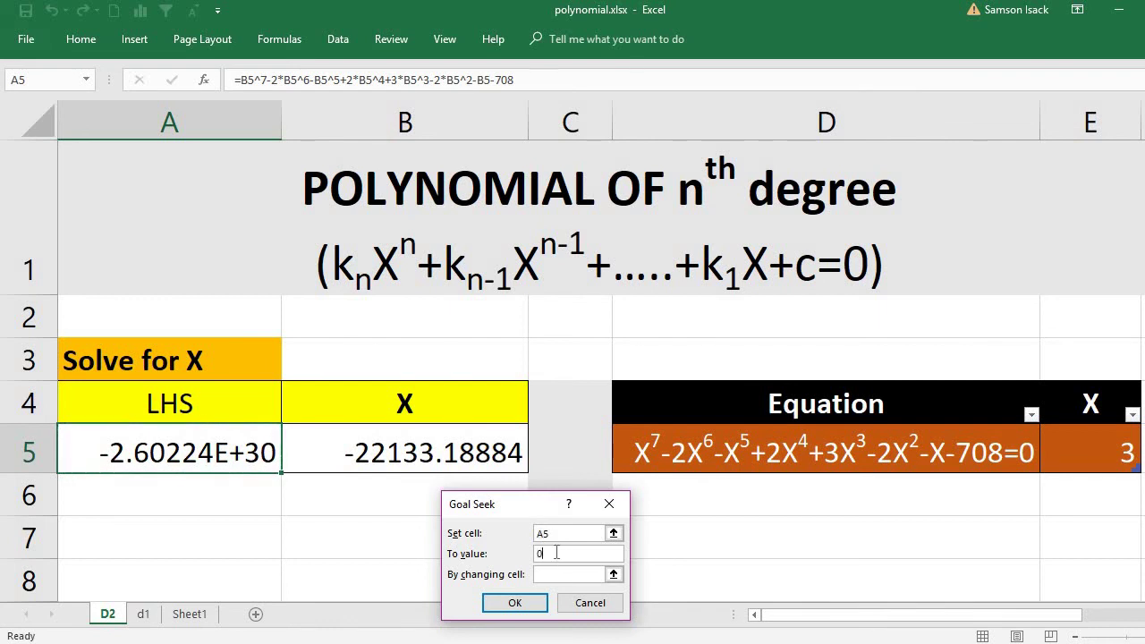
left_click(556, 574)
left_click(471, 456)
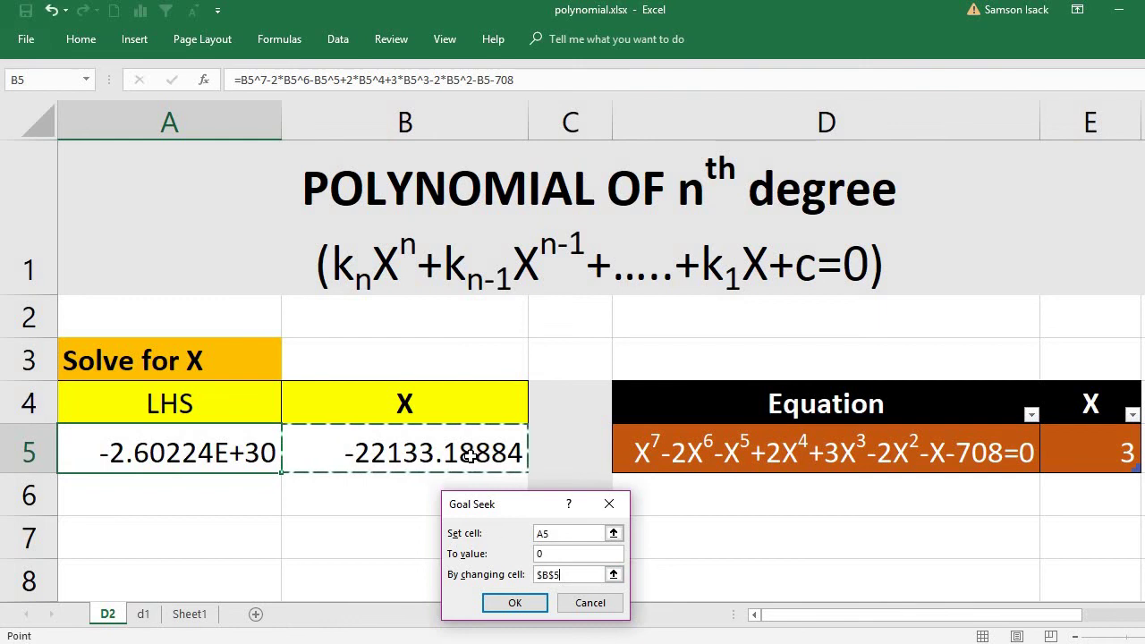
left_click(497, 603)
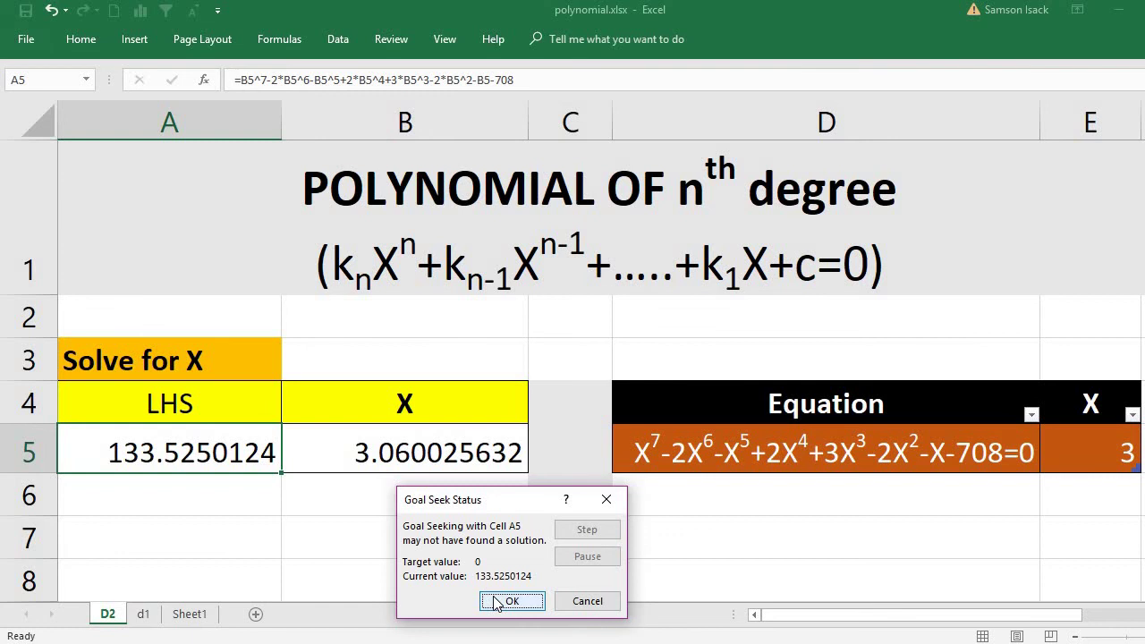
left_click(496, 601)
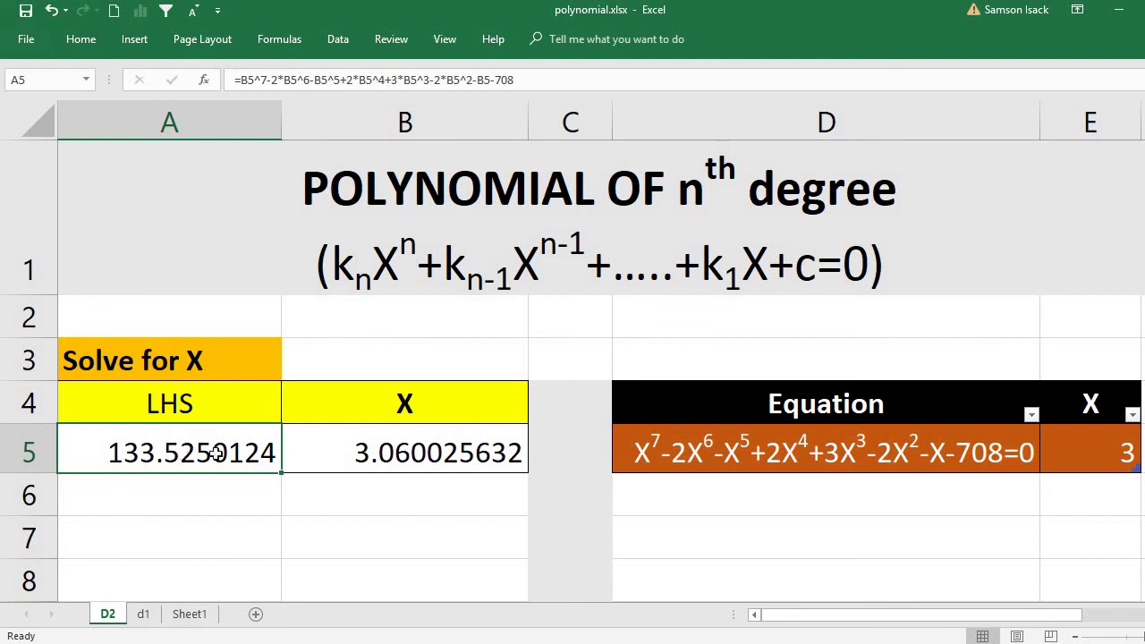
Step: Check the X value in B5, and refine it with a further Goal Seek on A5 to value 0, accepting the solution
left_click(376, 444)
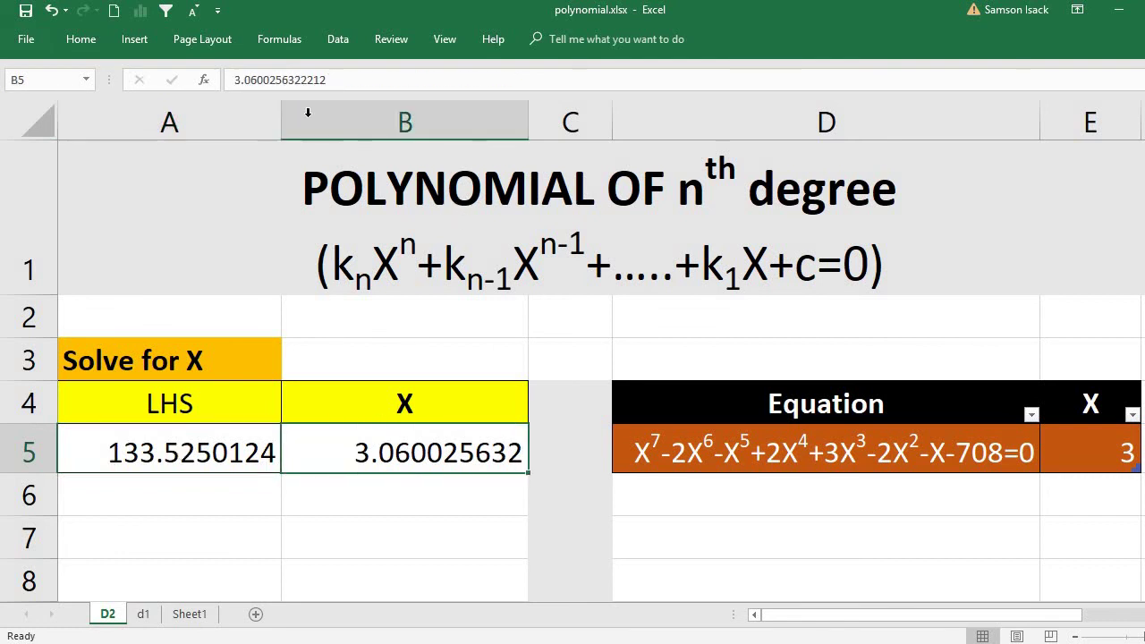
left_click(220, 465)
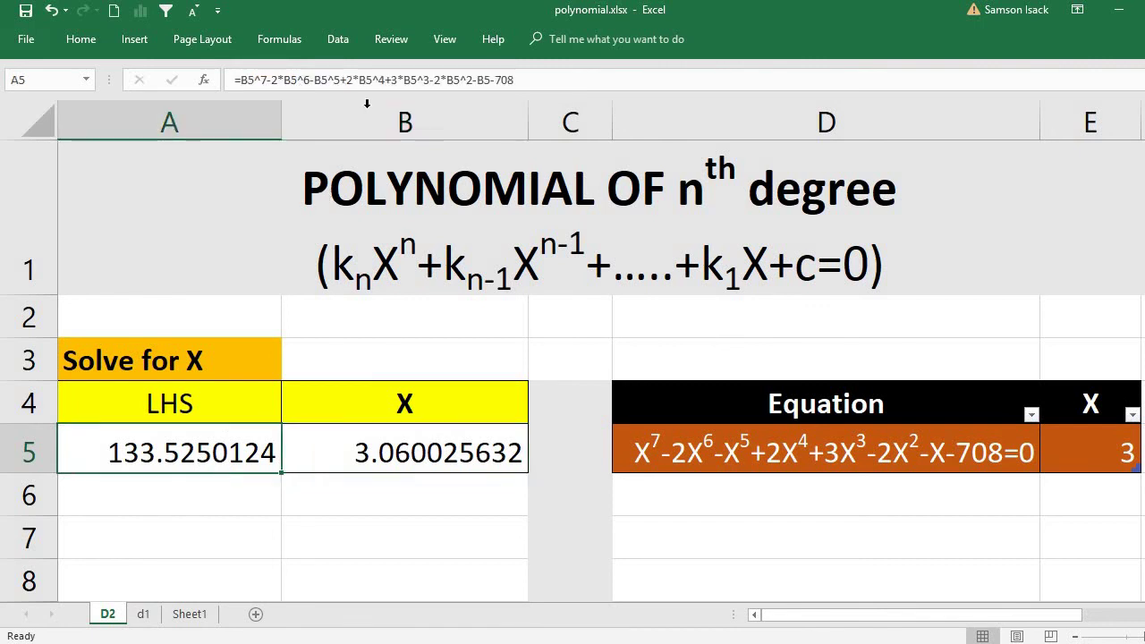
left_click(337, 45)
left_click(802, 104)
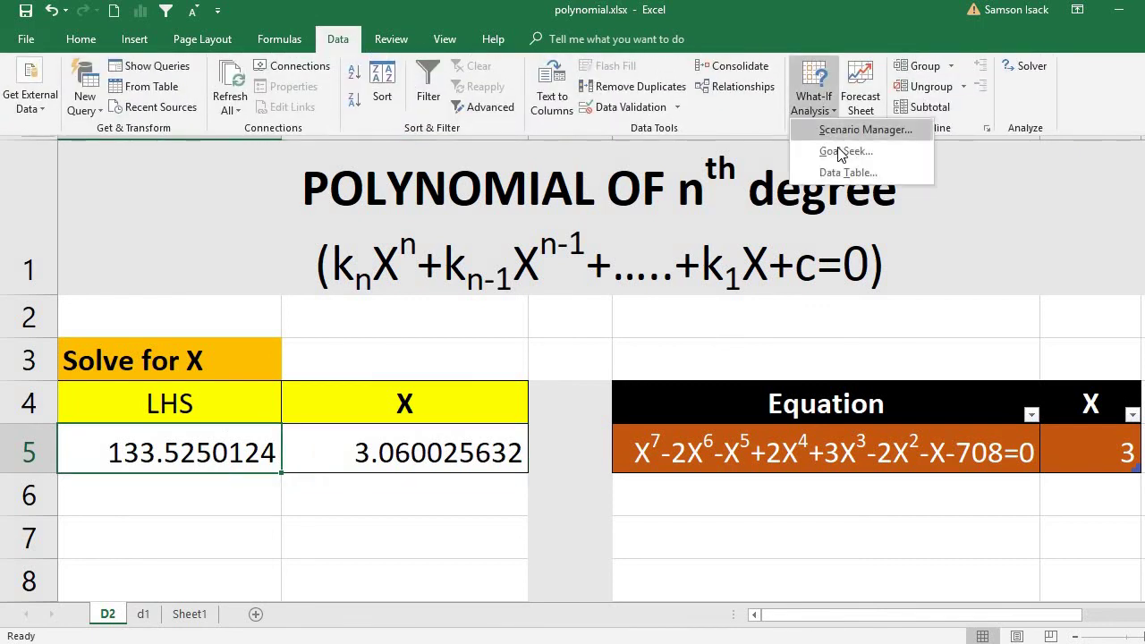
left_click(844, 151)
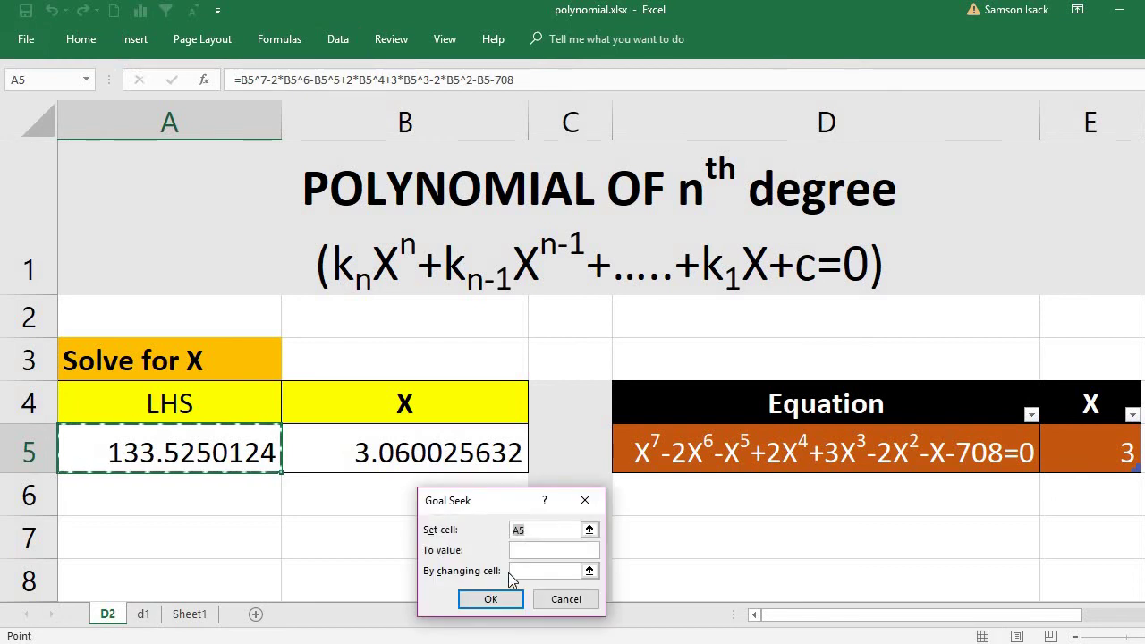
left_click(525, 551)
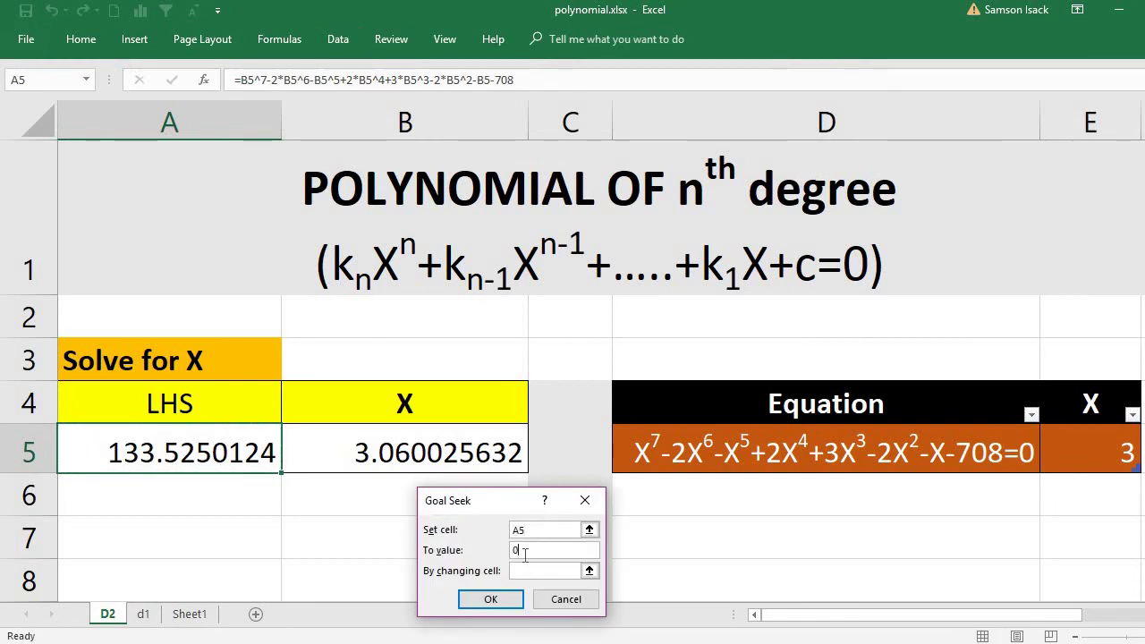
left_click(528, 570)
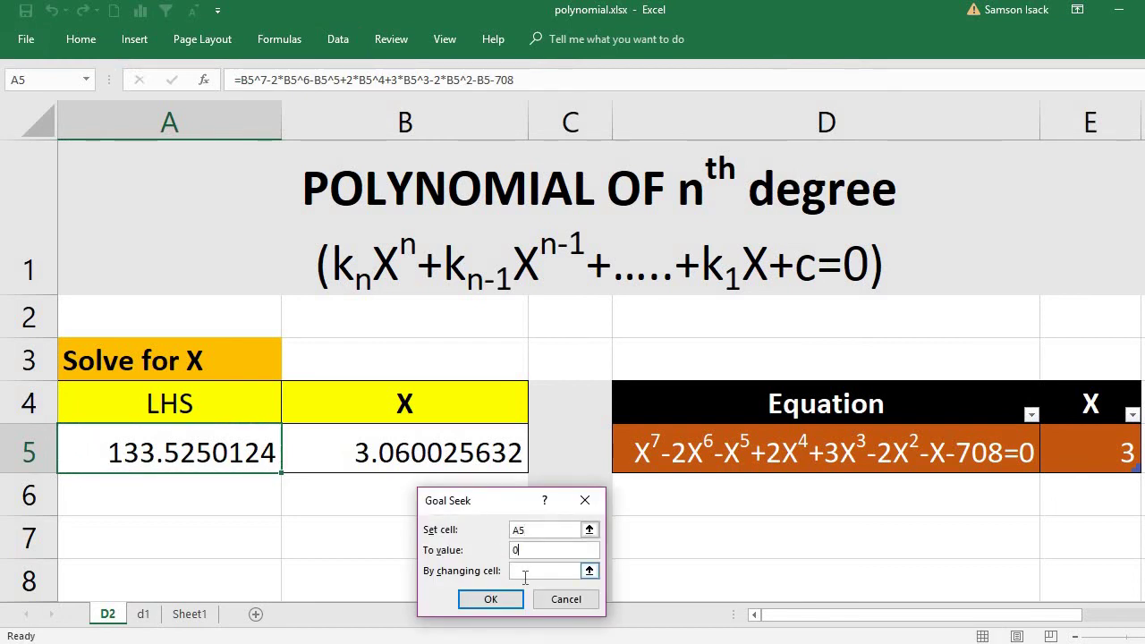
left_click(393, 454)
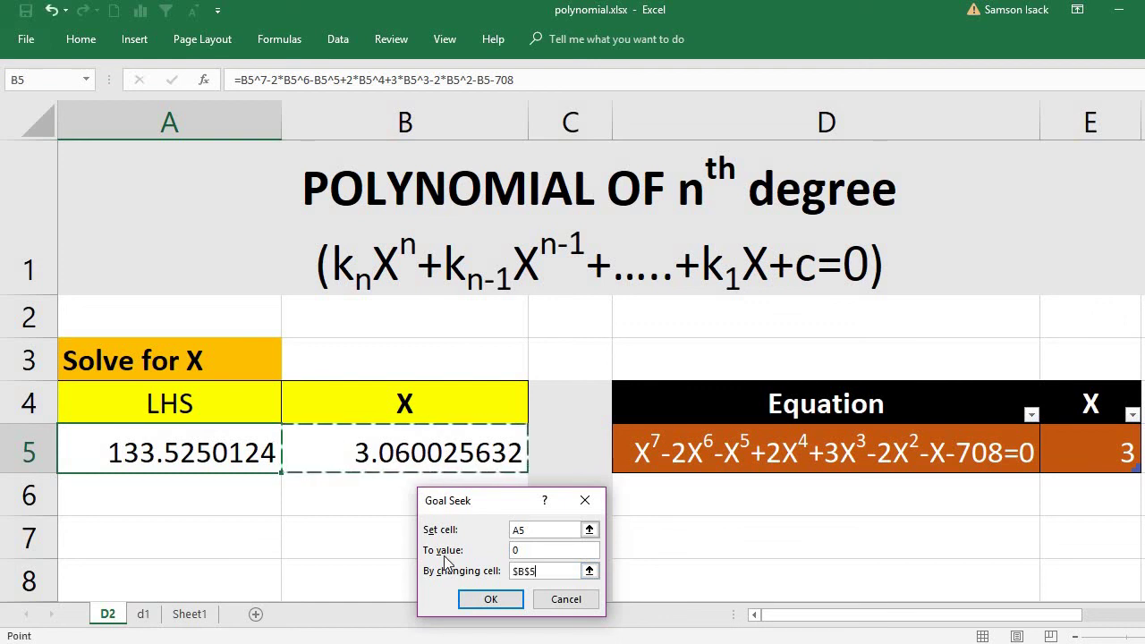
left_click(483, 599)
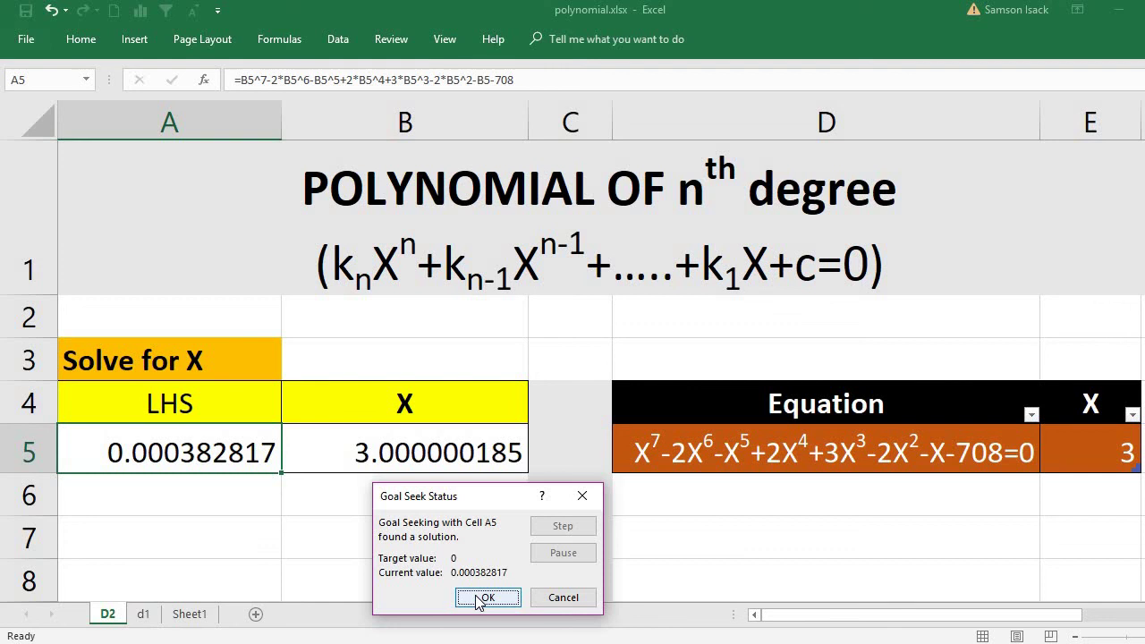
left_click(483, 598)
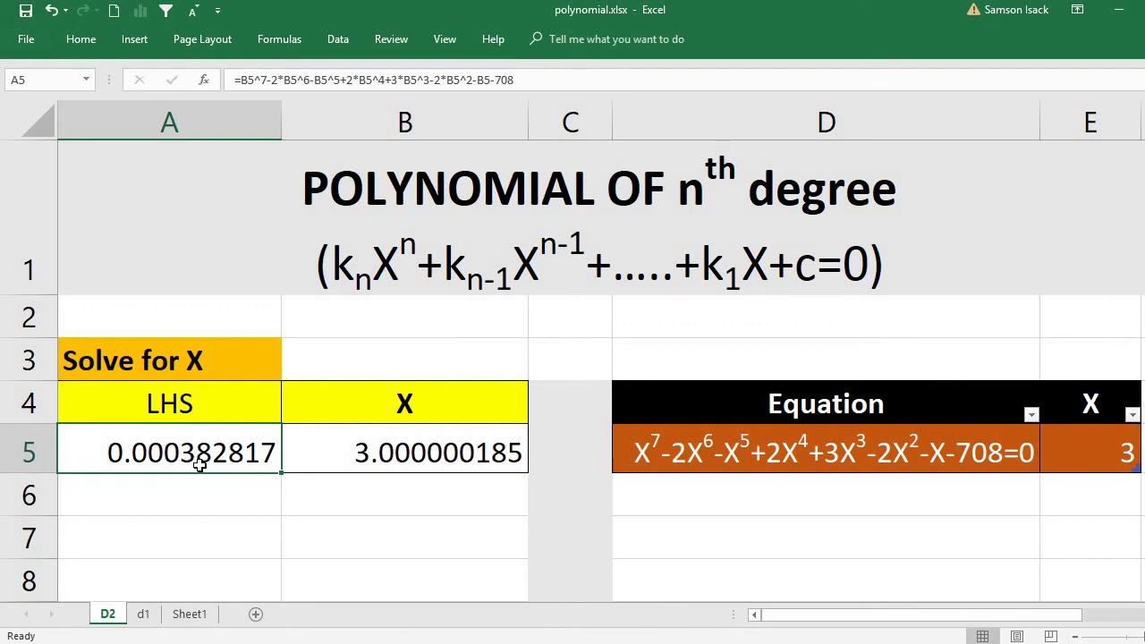
Step: Run one more Goal Seek on the LHS formula in A5 with target value 0 by changing B5, and accept the result
left_click(442, 445)
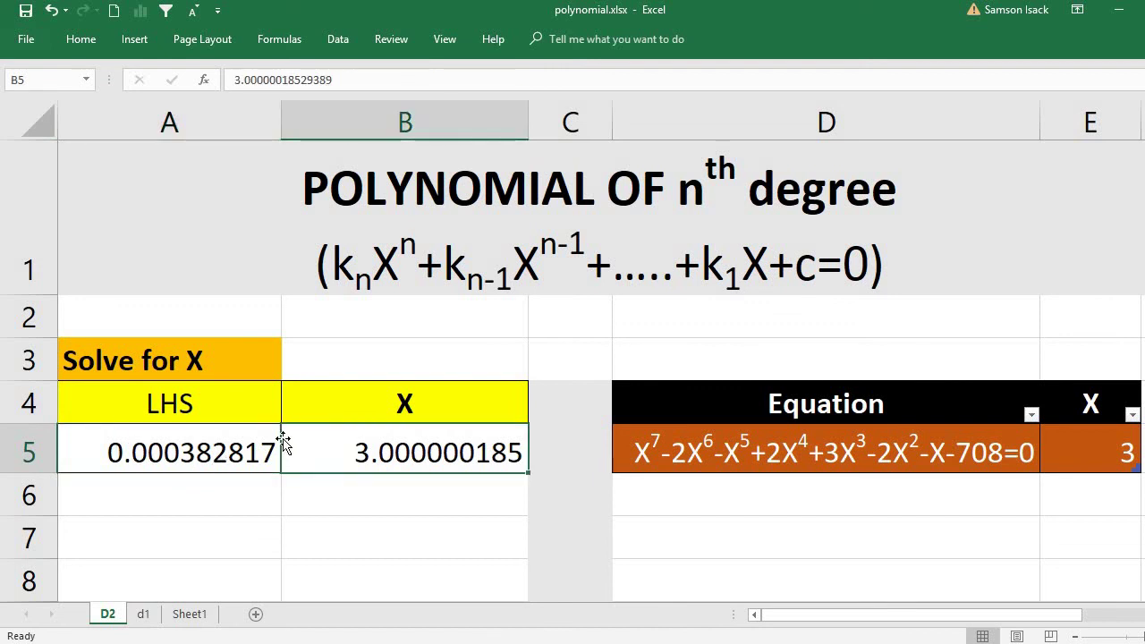
left_click(349, 42)
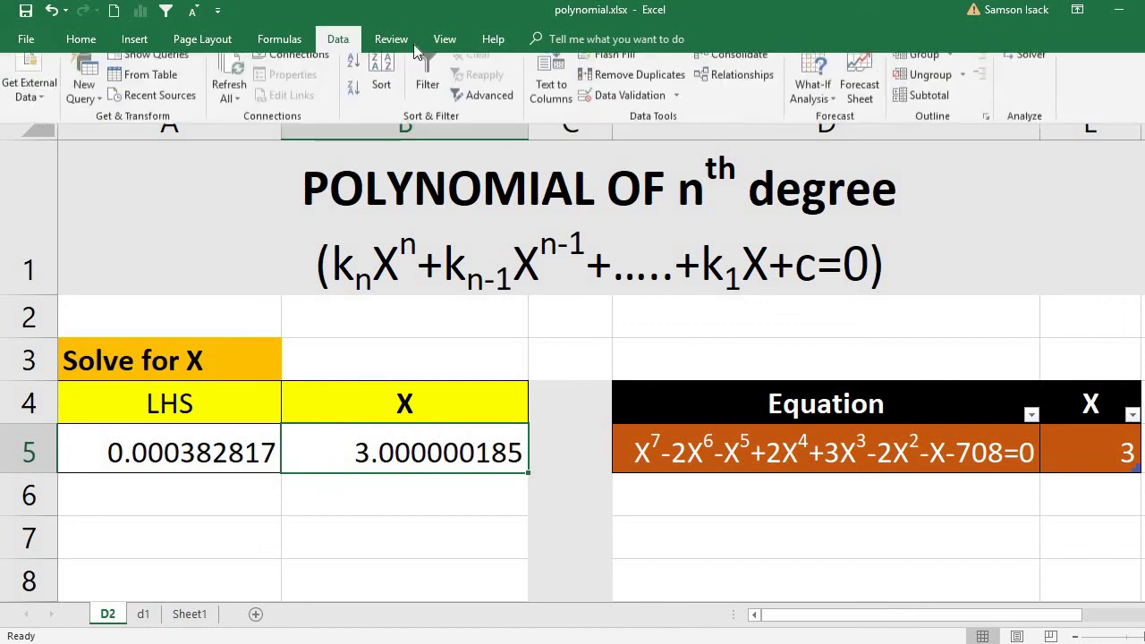
left_click(257, 429)
left_click(257, 430)
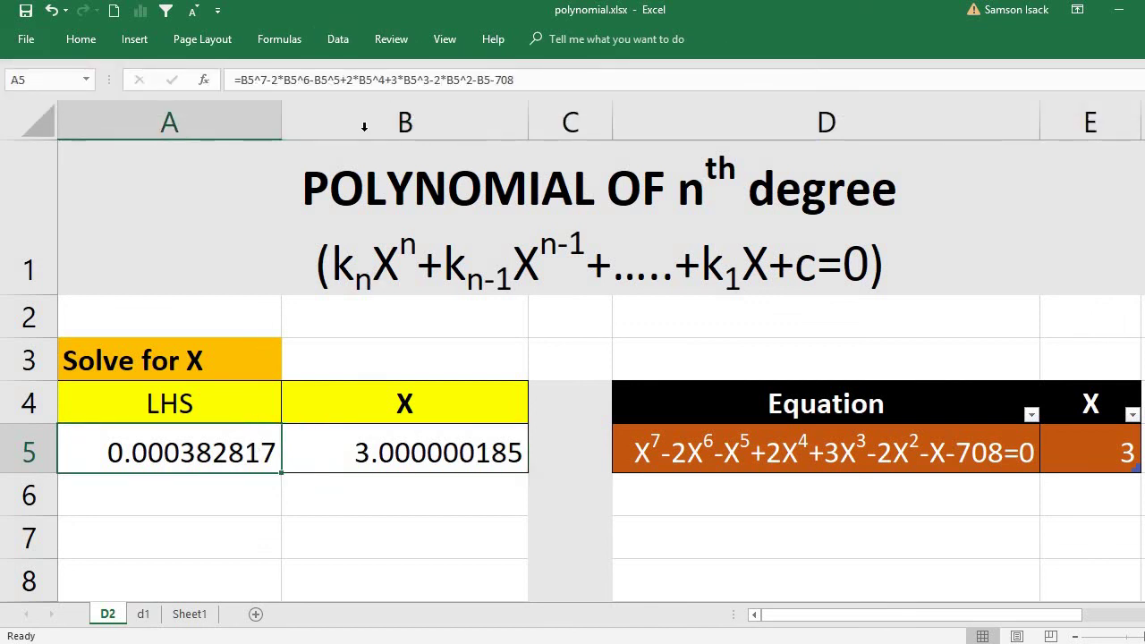
left_click(336, 40)
left_click(828, 93)
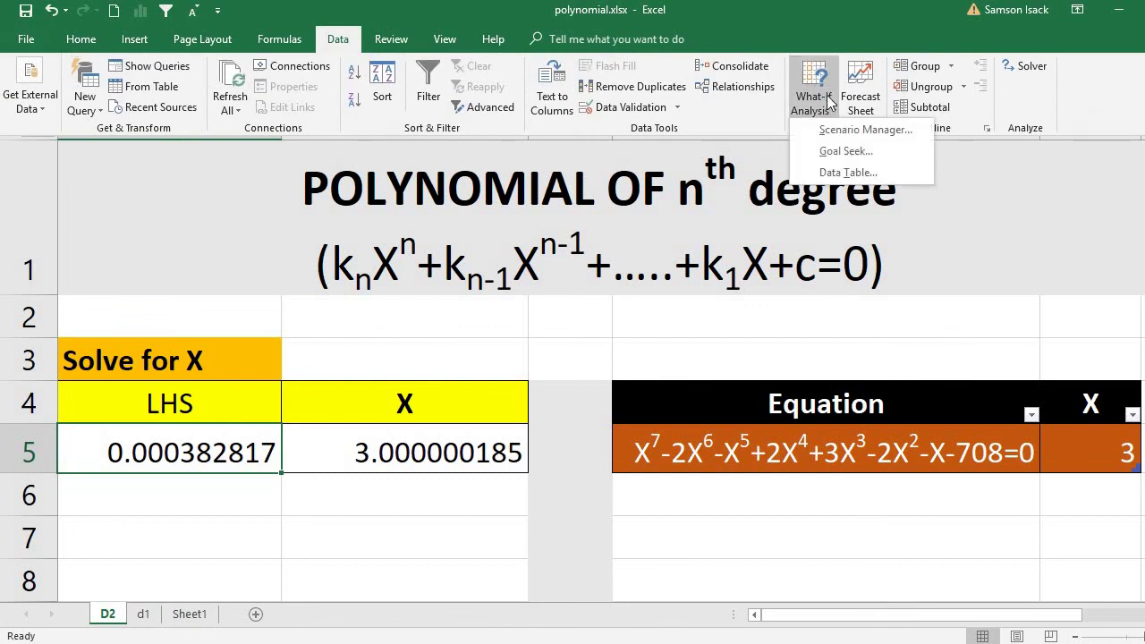
left_click(861, 155)
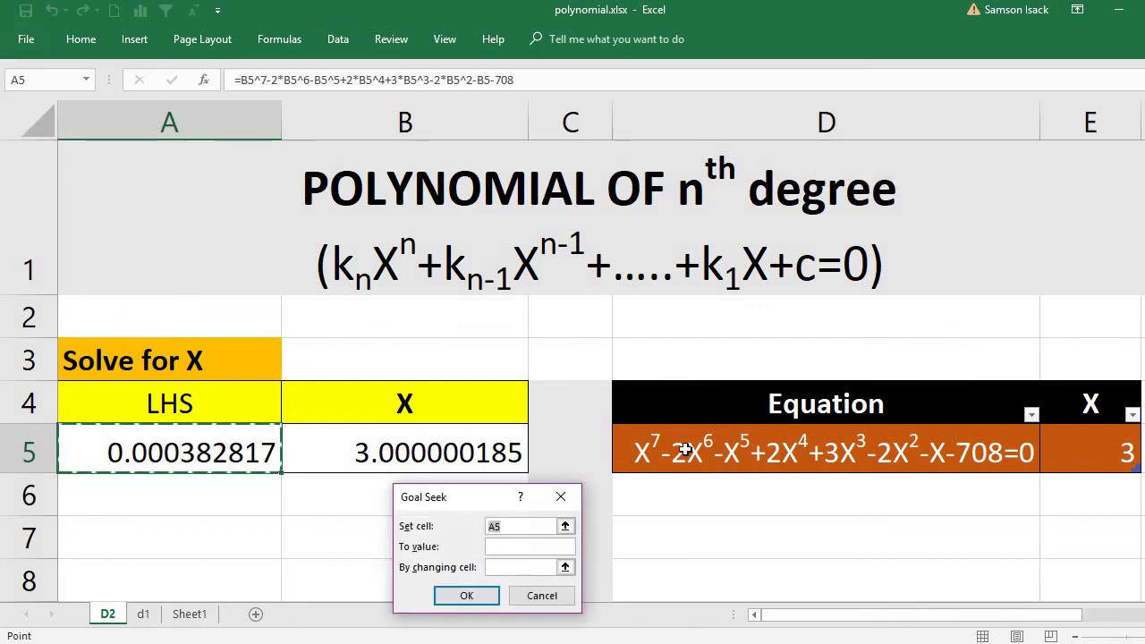
left_click(527, 547)
left_click(525, 567)
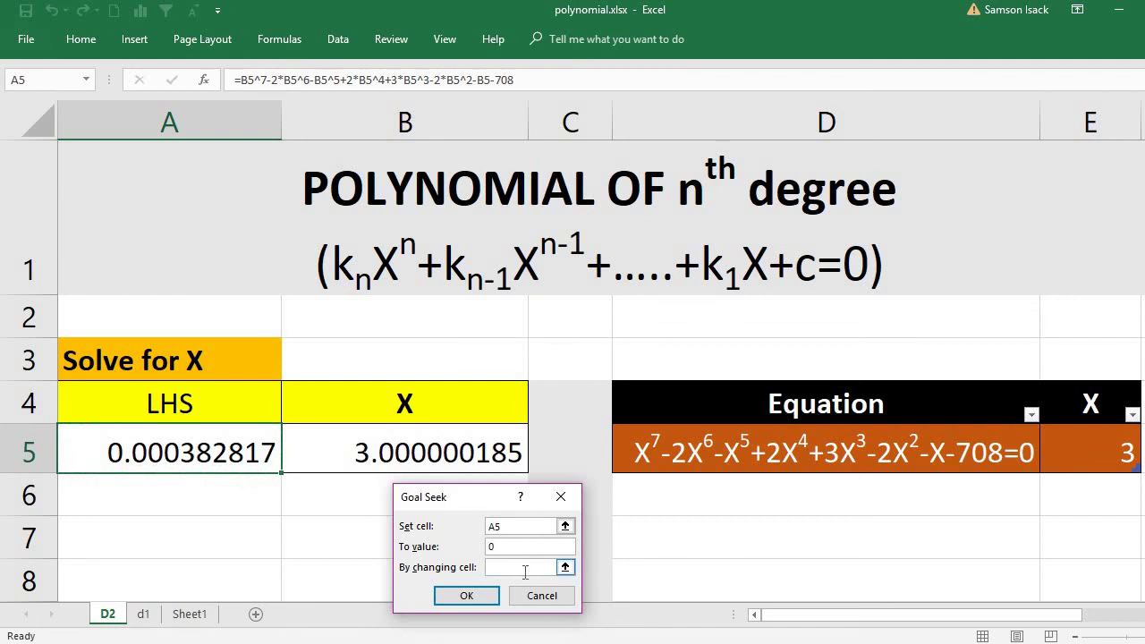
left_click(458, 445)
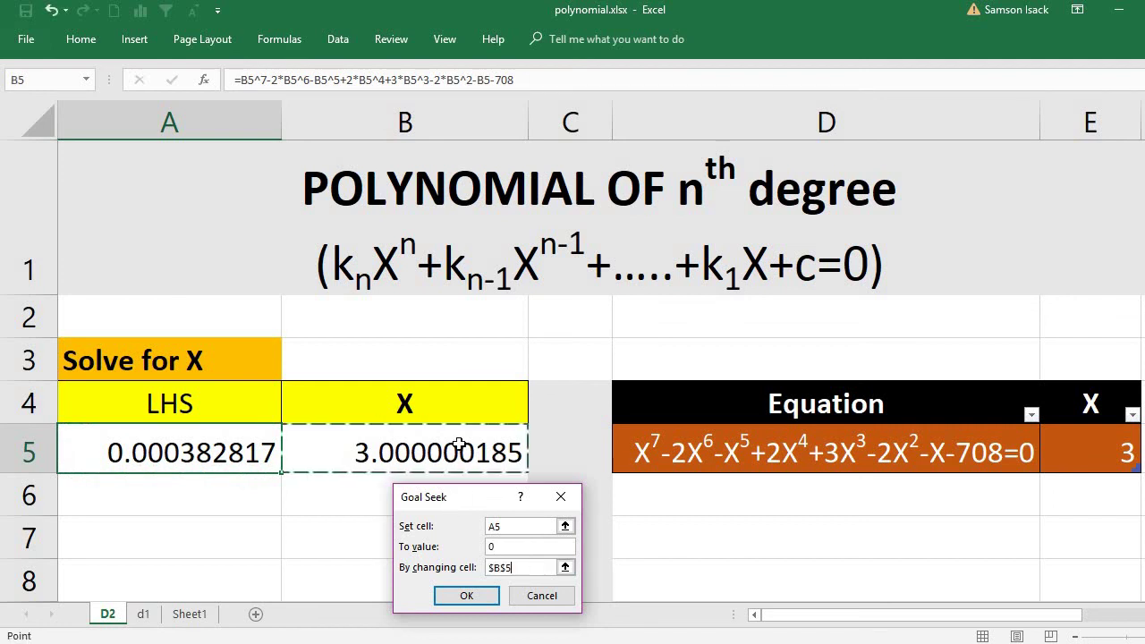
left_click(481, 598)
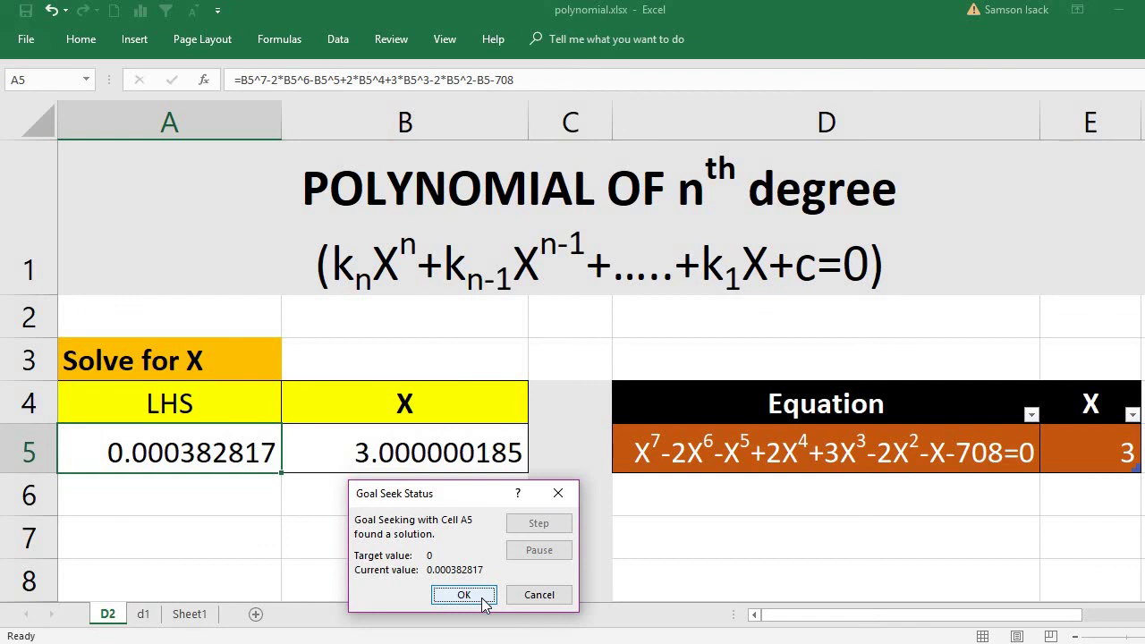
left_click(464, 595)
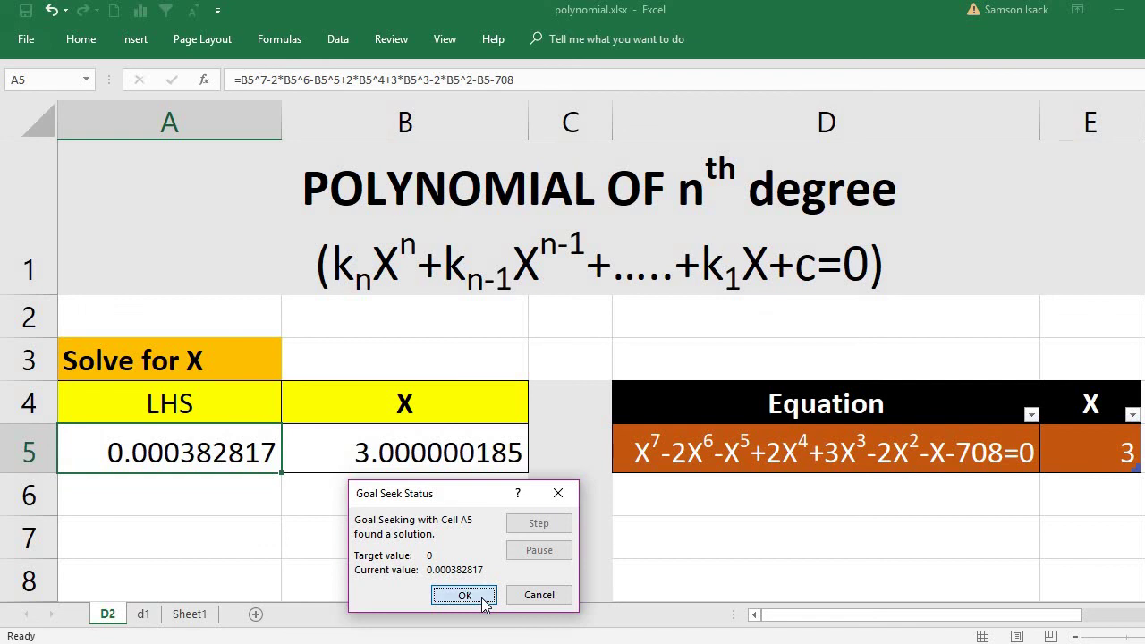
Step: Remove the stray trailing decimals from the X value in B5, leaving 3.000000, and check the LHS formula in A5
left_click(462, 448)
double_click(461, 447)
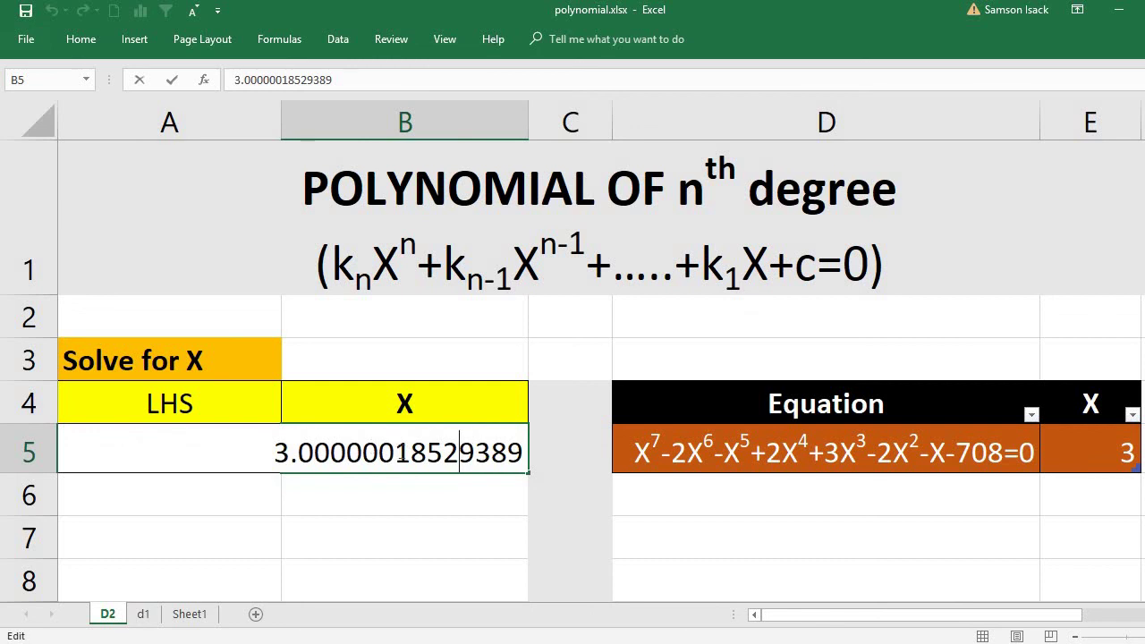
left_click_drag(394, 452, 601, 503)
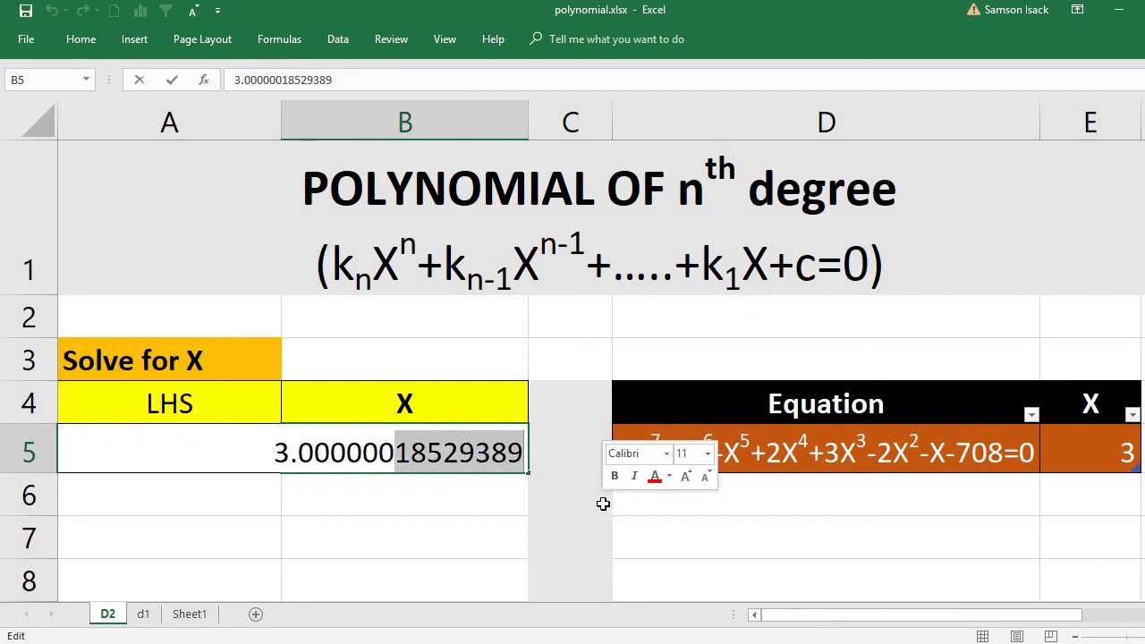
key("BackSpace")
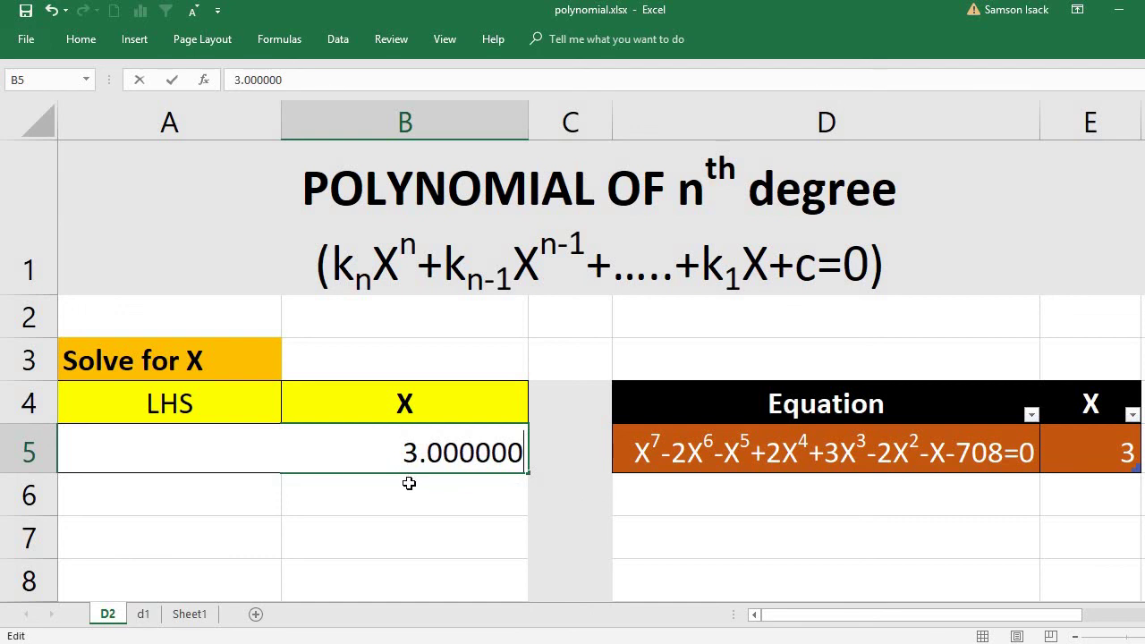
key("Return")
left_click(413, 450)
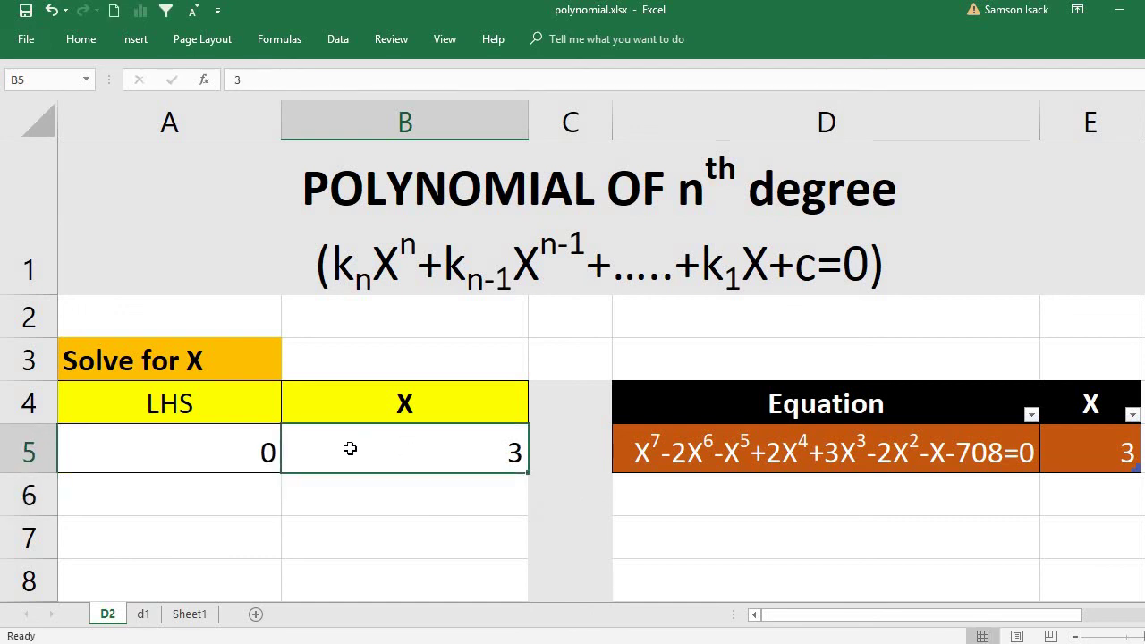
left_click(270, 452)
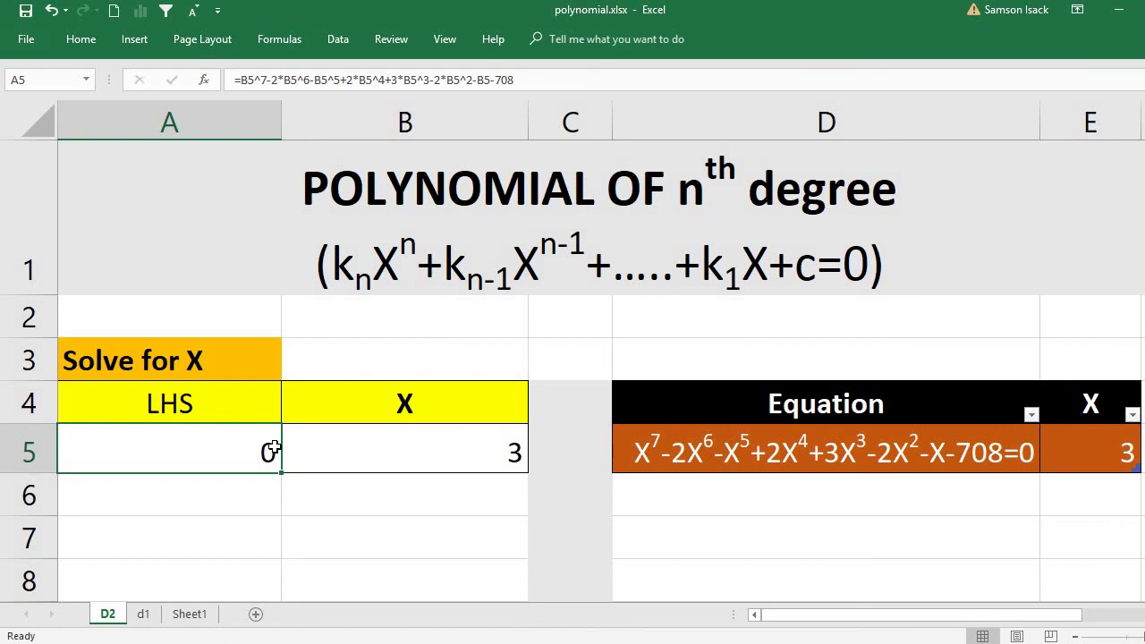
left_click(351, 42)
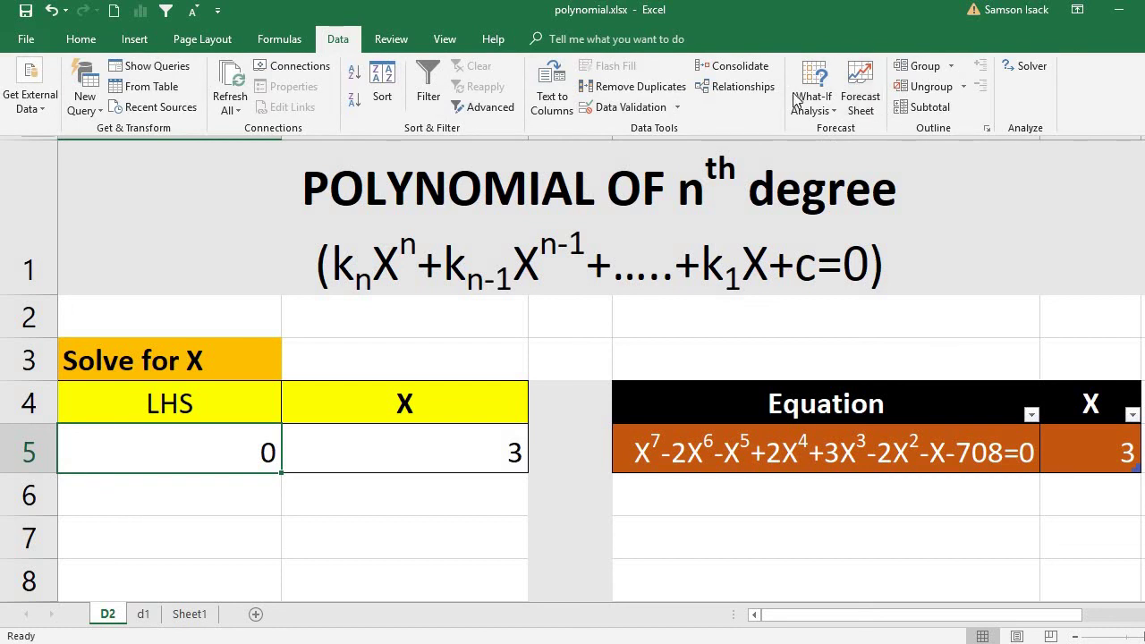
left_click(812, 101)
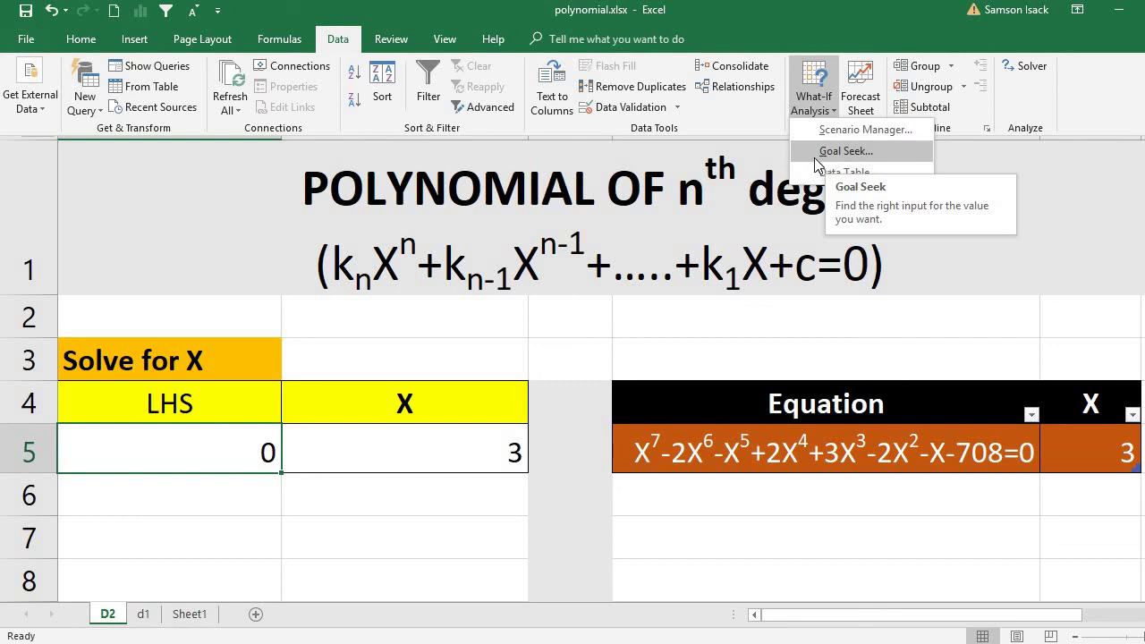
left_click(577, 246)
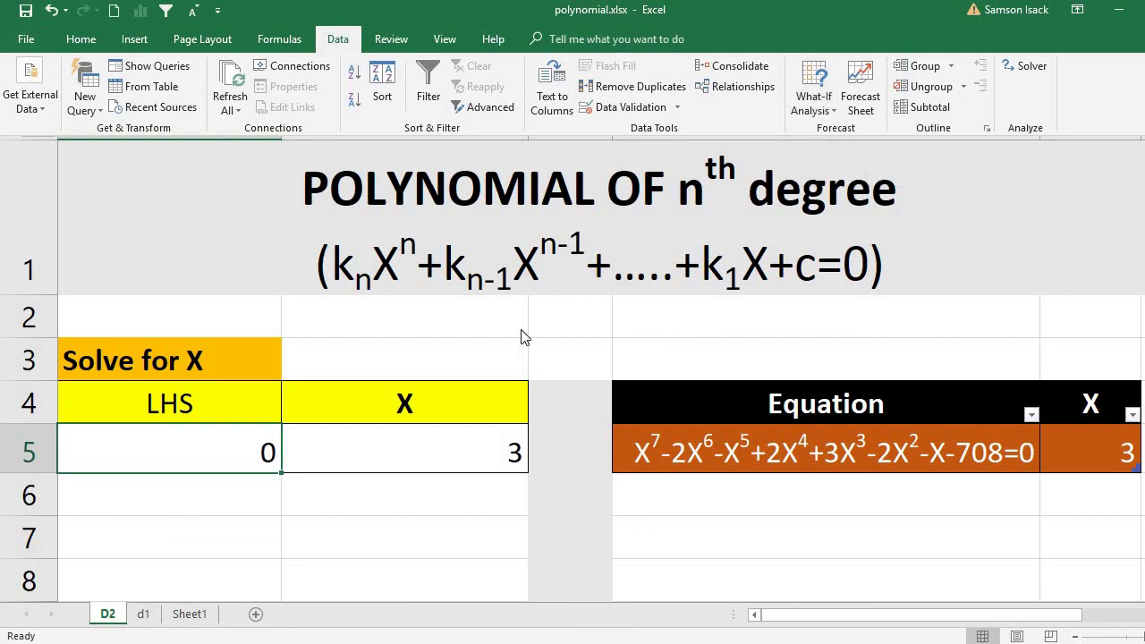